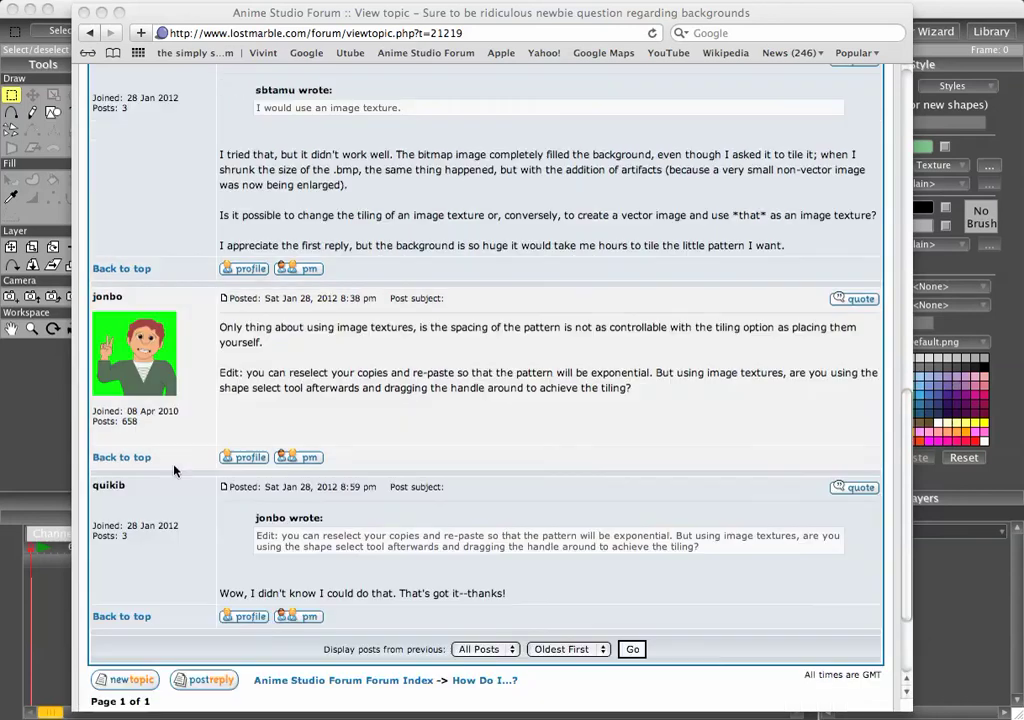
# Scroll up and down through the forum page in the browser.
pyautogui.scroll(7, 176, 450)
pyautogui.scroll(8, 176, 457)
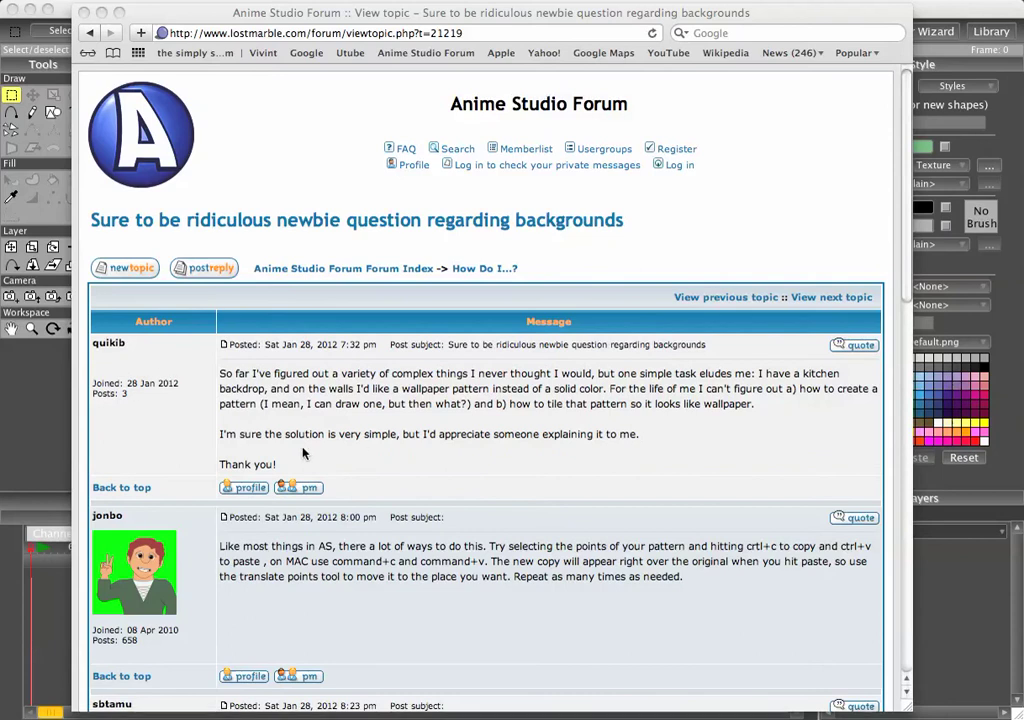
pyautogui.scroll(-1, 279, 432)
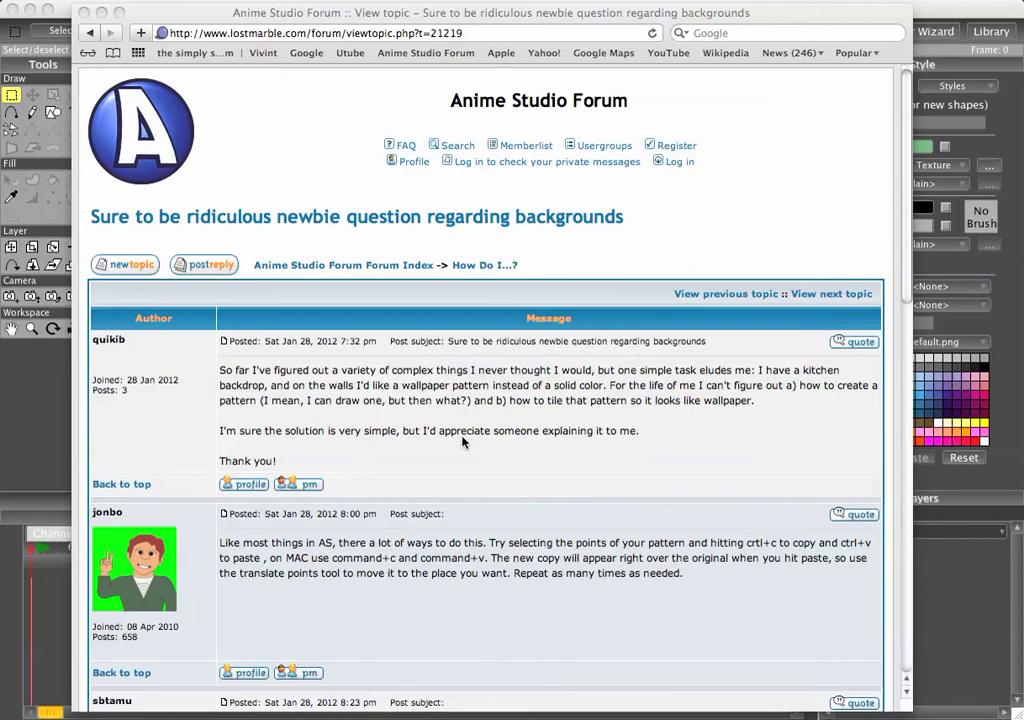
pyautogui.scroll(-5, 430, 440)
pyautogui.scroll(-20, 320, 440)
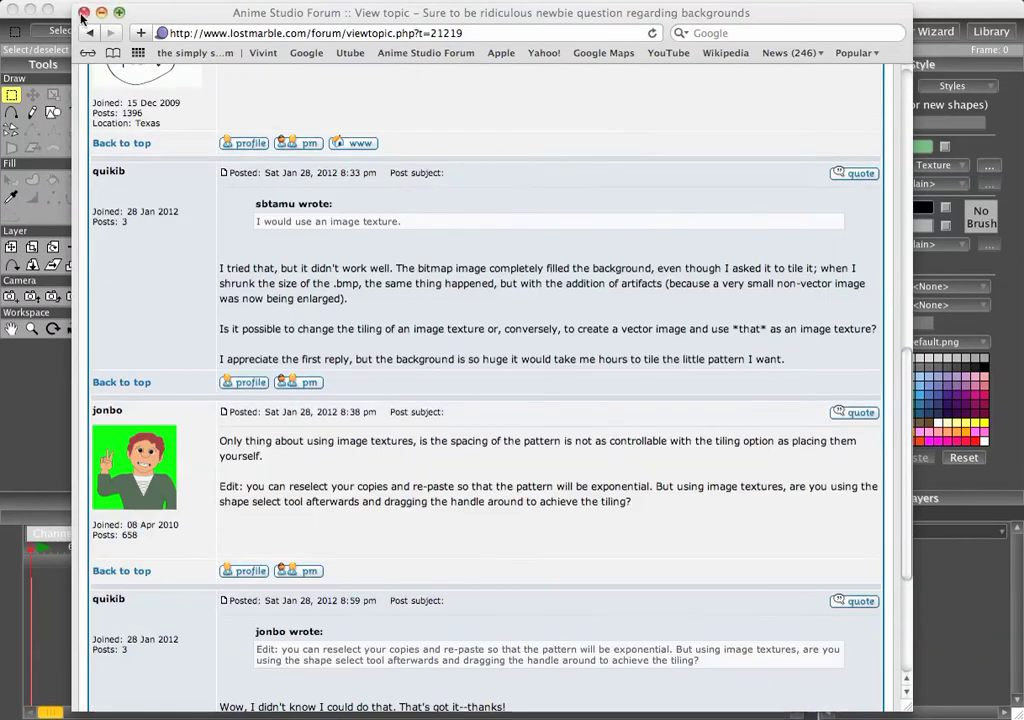
# Hide the browser and draw a green filled rectangle across the canvas centre.
pyautogui.click(90, 30)
pyautogui.moveTo(160, 18); pyautogui.dragTo(216, 44)
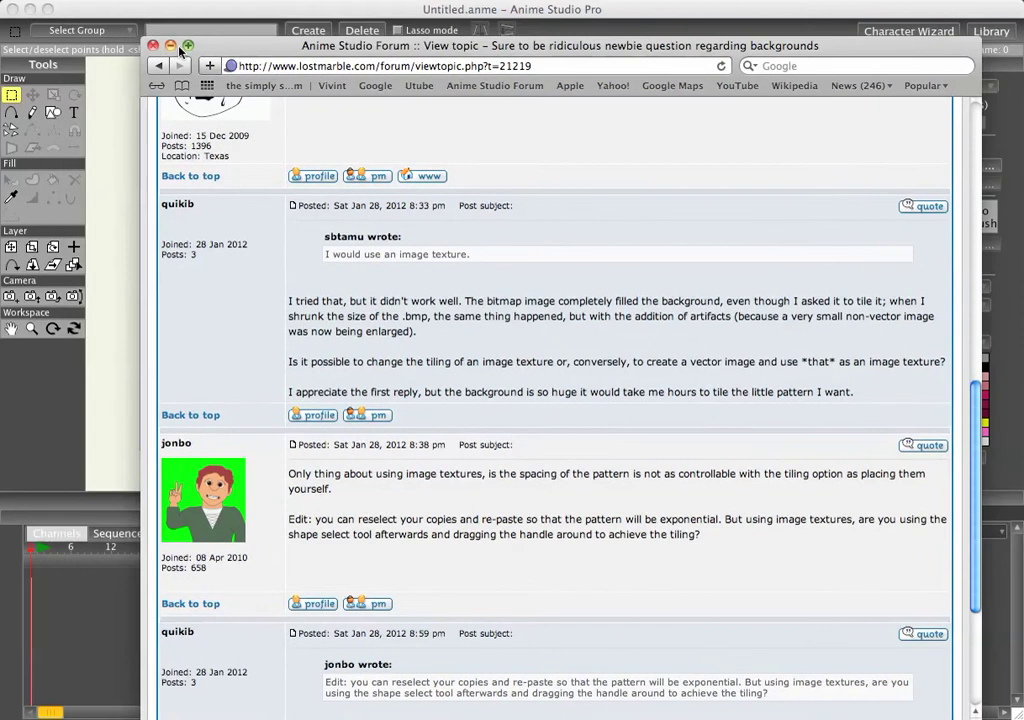
pyautogui.click(130, 44)
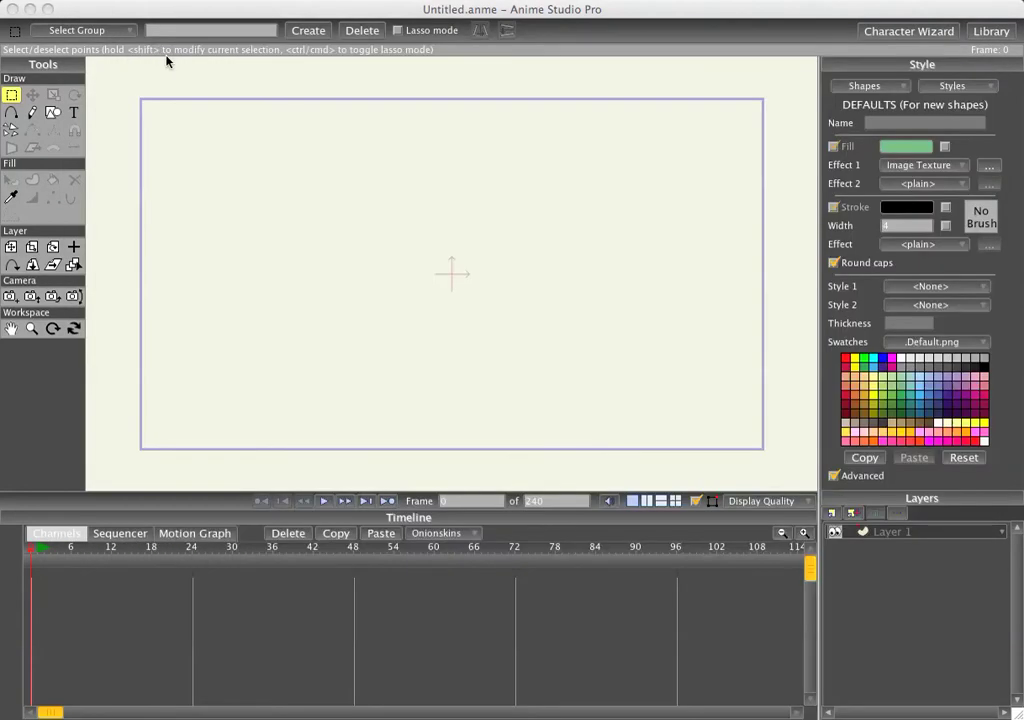
pyautogui.click(53, 114)
pyautogui.moveTo(243, 122)
pyautogui.mouseDown()
pyautogui.moveTo(373, 160)
pyautogui.moveTo(618, 385)
pyautogui.moveTo(687, 371)
pyautogui.mouseUp()
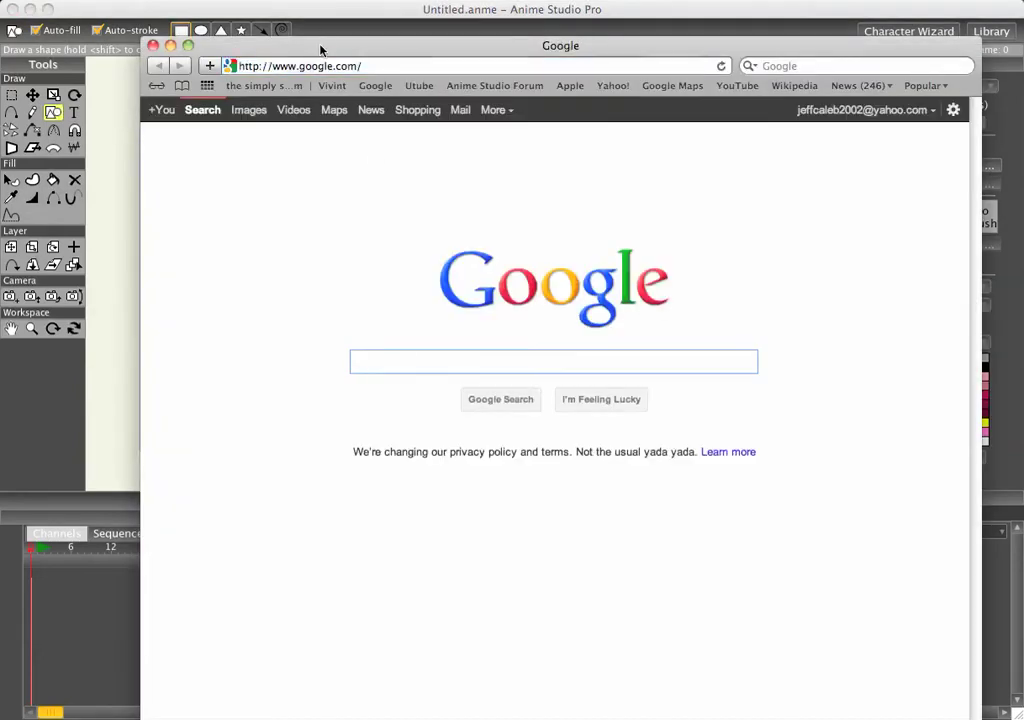
# Position the Google window and search images for 'tileable textures'.
pyautogui.moveTo(320, 46); pyautogui.dragTo(890, 62)
pyautogui.moveTo(806, 67); pyautogui.dragTo(211, 25)
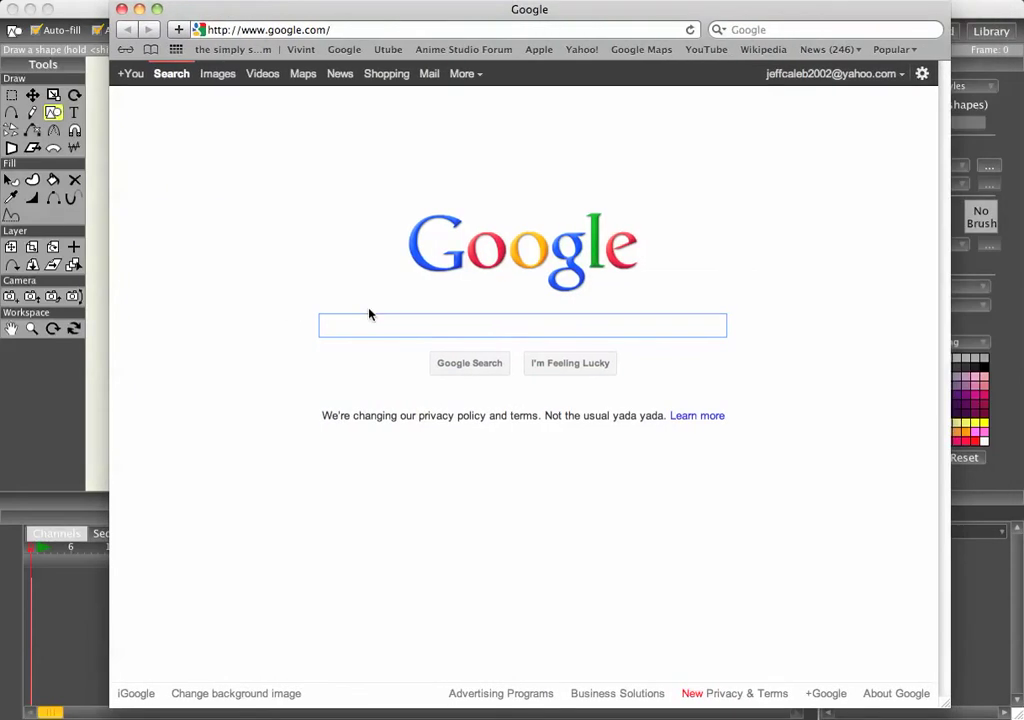
pyautogui.write('tilea')
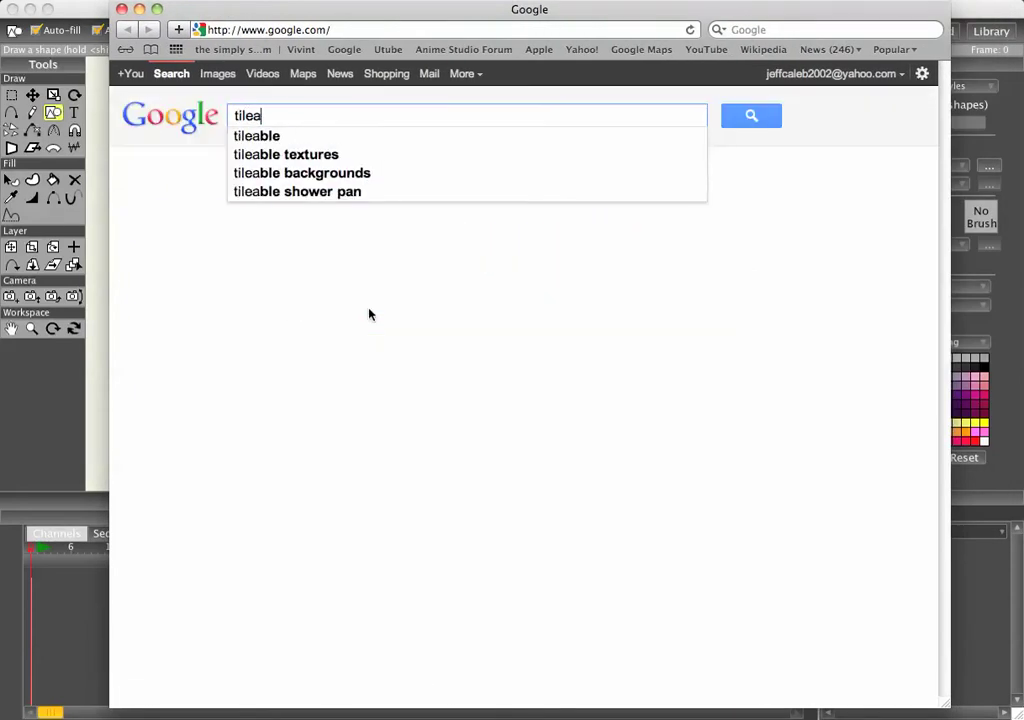
pyautogui.write('ble textures')
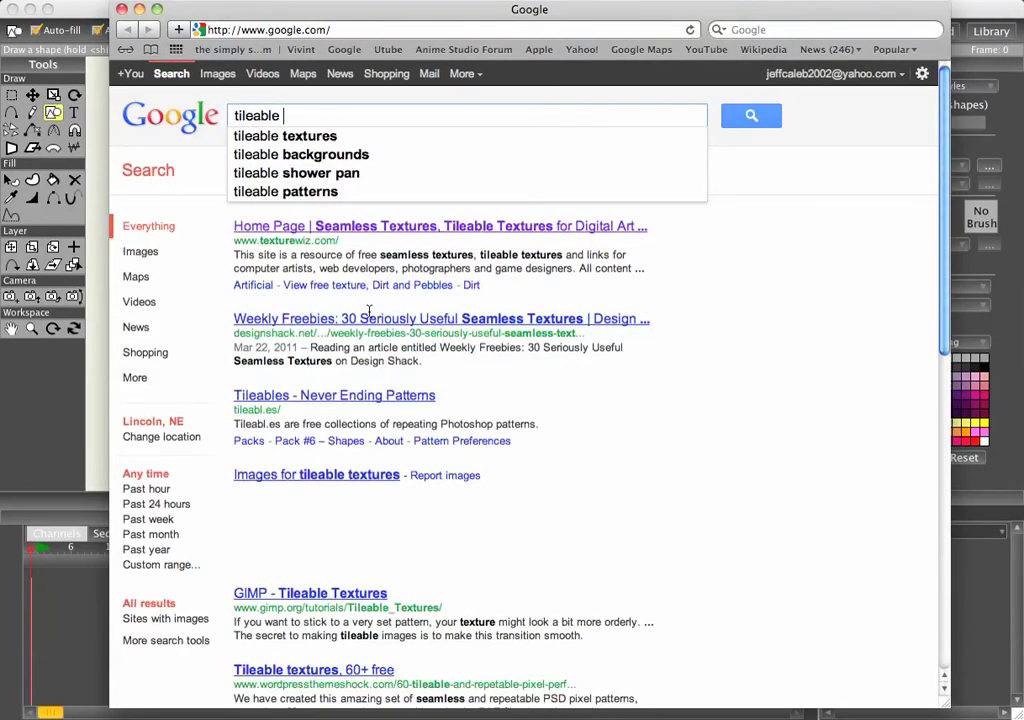
pyautogui.press('Return')
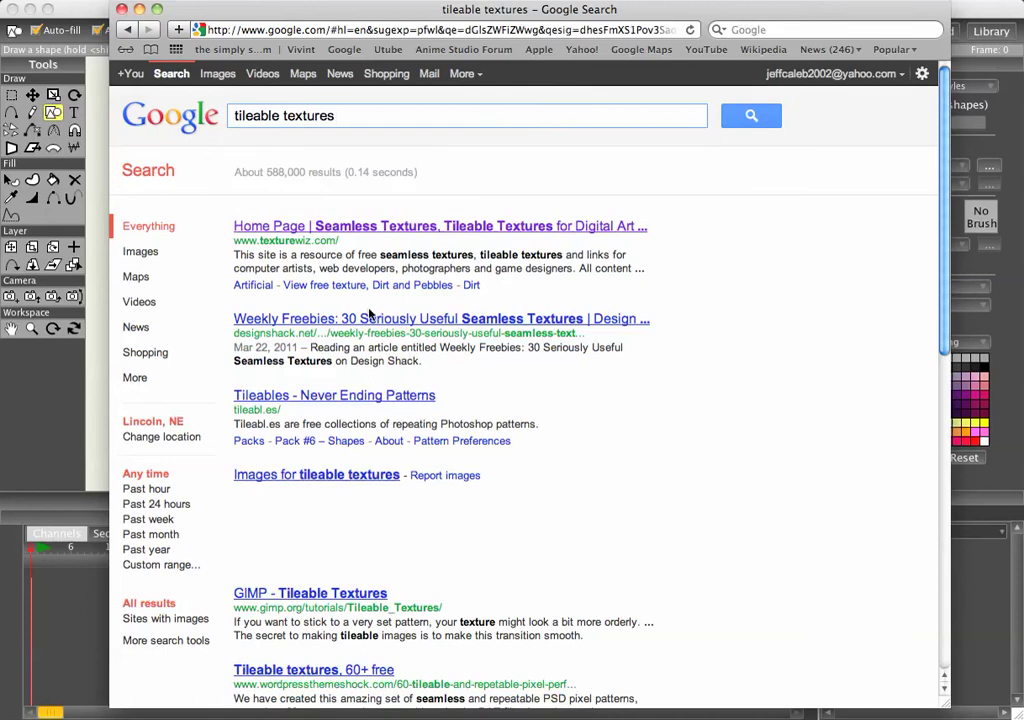
pyautogui.click(219, 76)
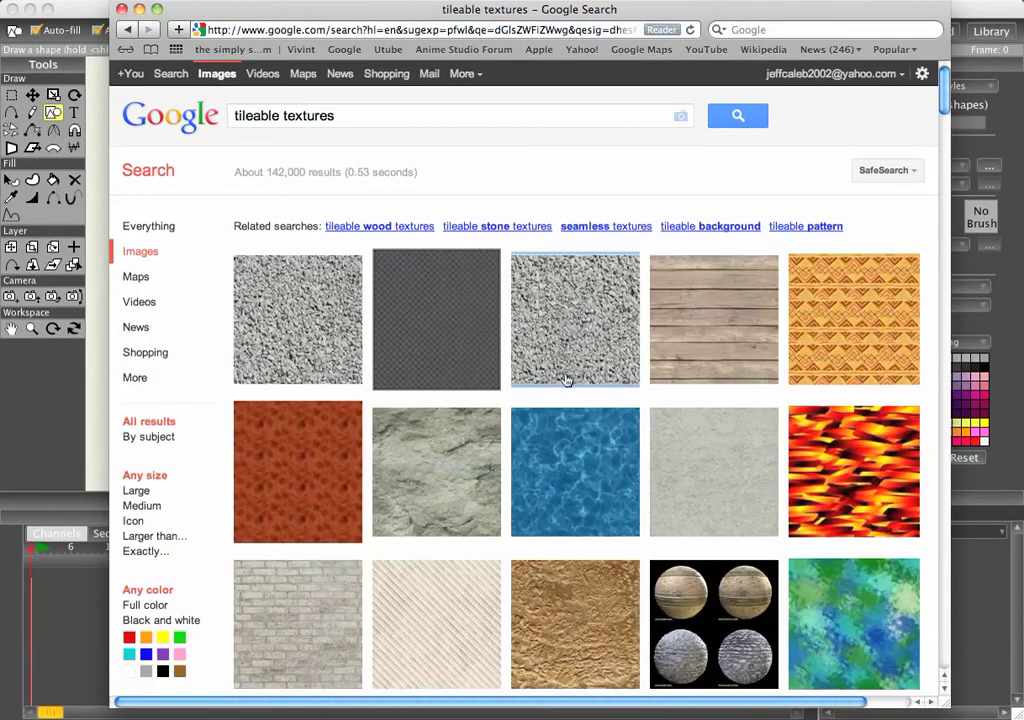
# Open the diagonal wood-plank tile result and drag its image out of the browser.
pyautogui.moveTo(520, 330)
pyautogui.scroll(-5, 482, 394)
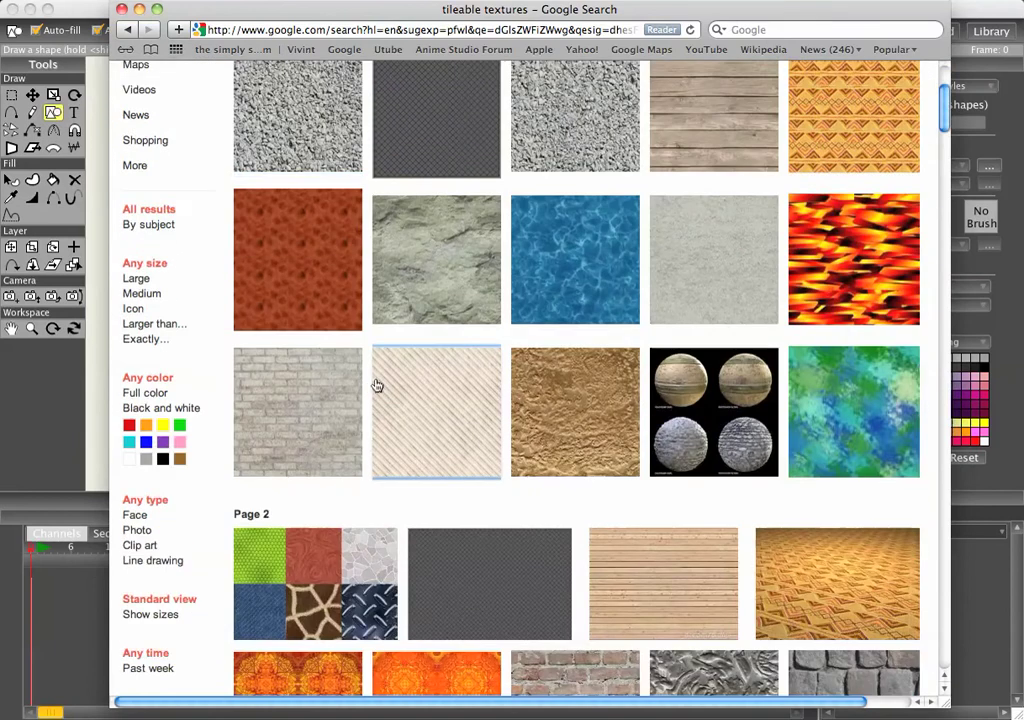
pyautogui.scroll(-13, 410, 343)
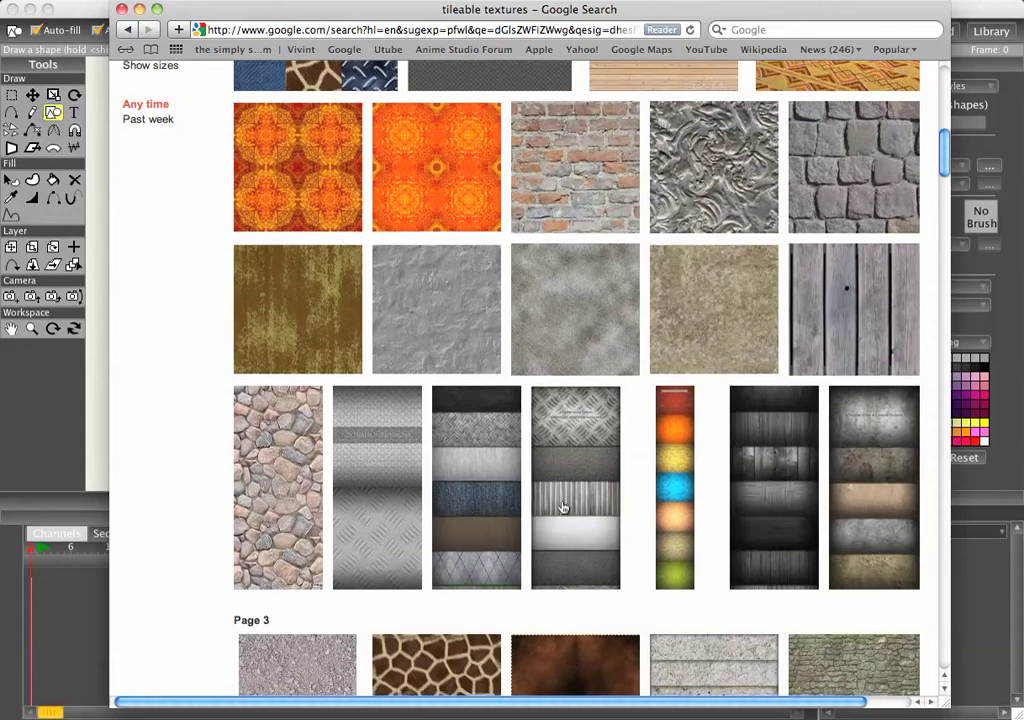
pyautogui.scroll(-7, 411, 342)
pyautogui.scroll(-2, 499, 406)
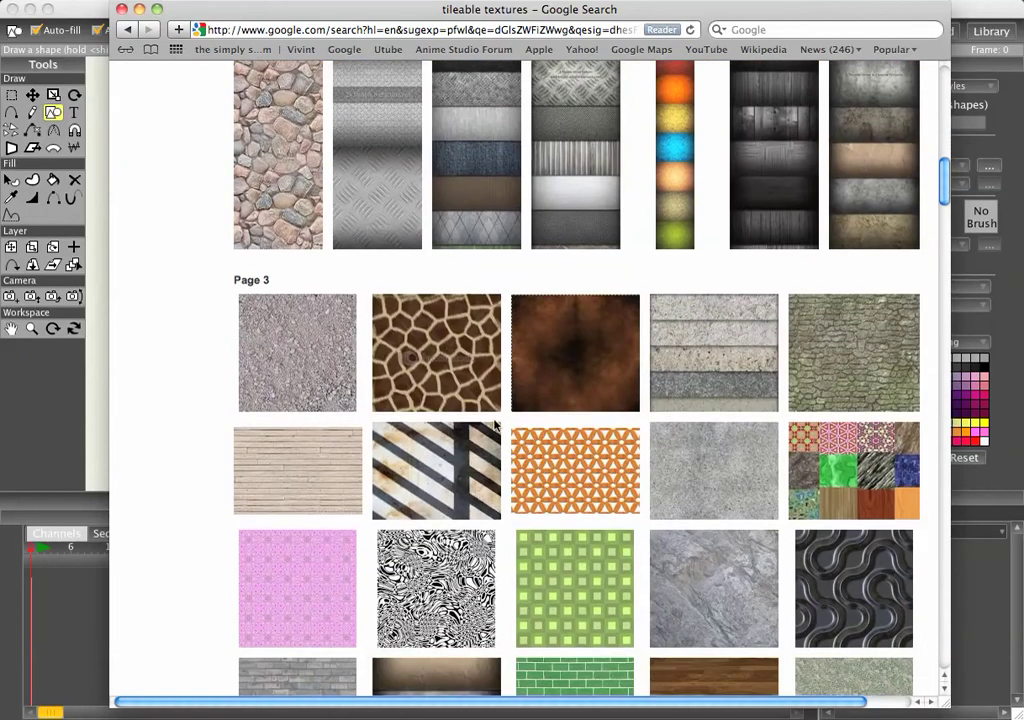
pyautogui.scroll(-5, 362, 378)
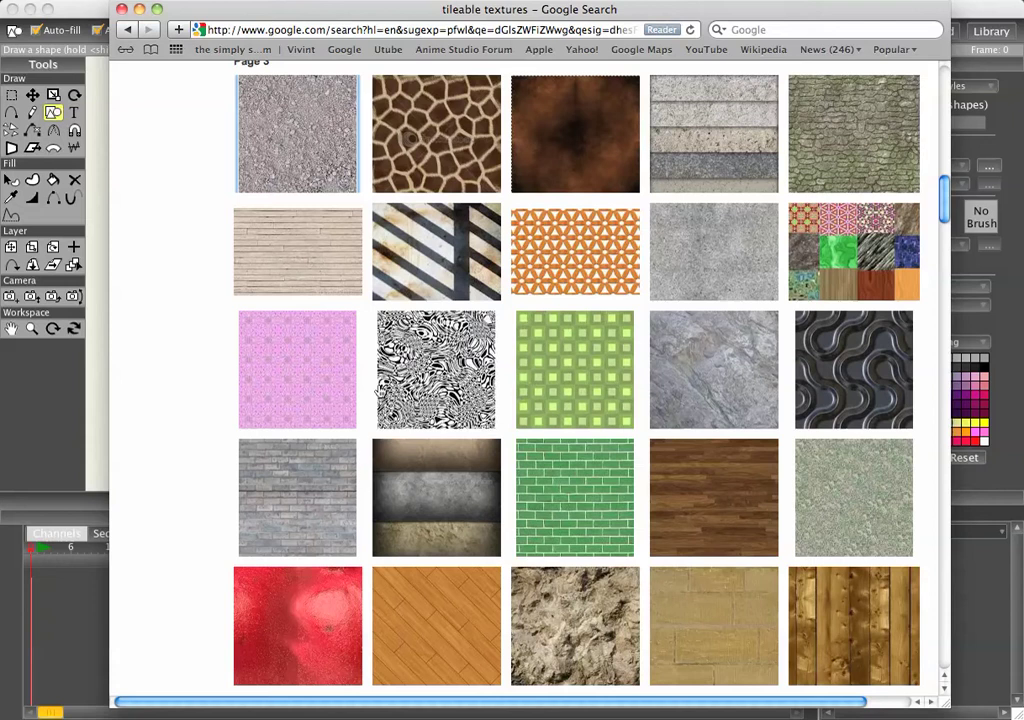
pyautogui.scroll(-3, 475, 453)
pyautogui.click(428, 468)
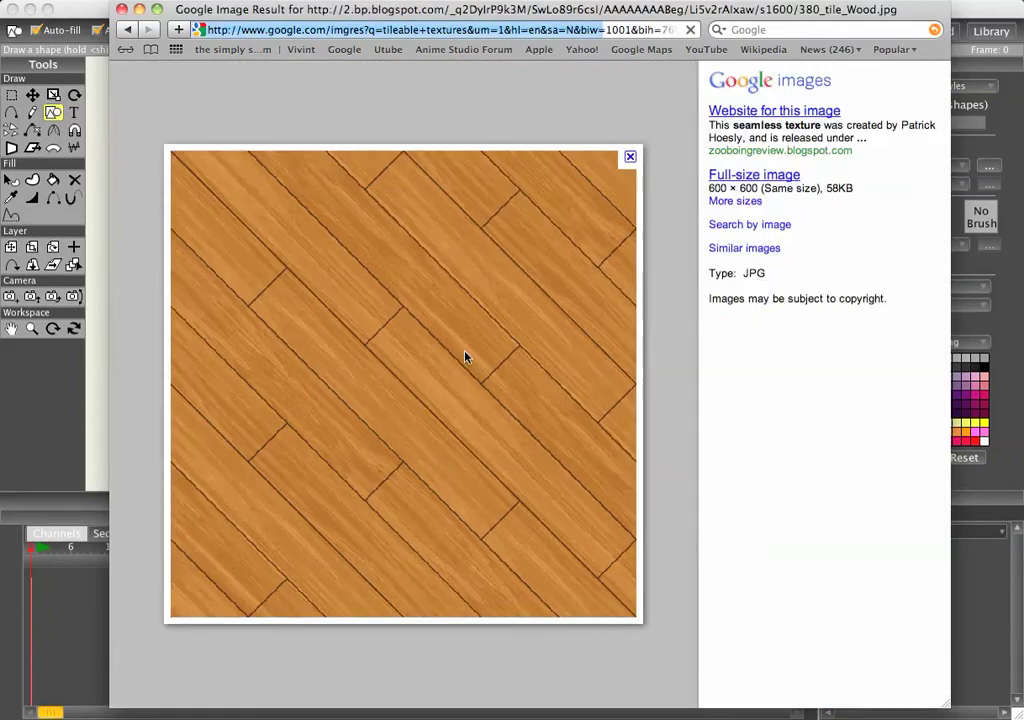
pyautogui.moveTo(500, 327); pyautogui.dragTo(757, 343)
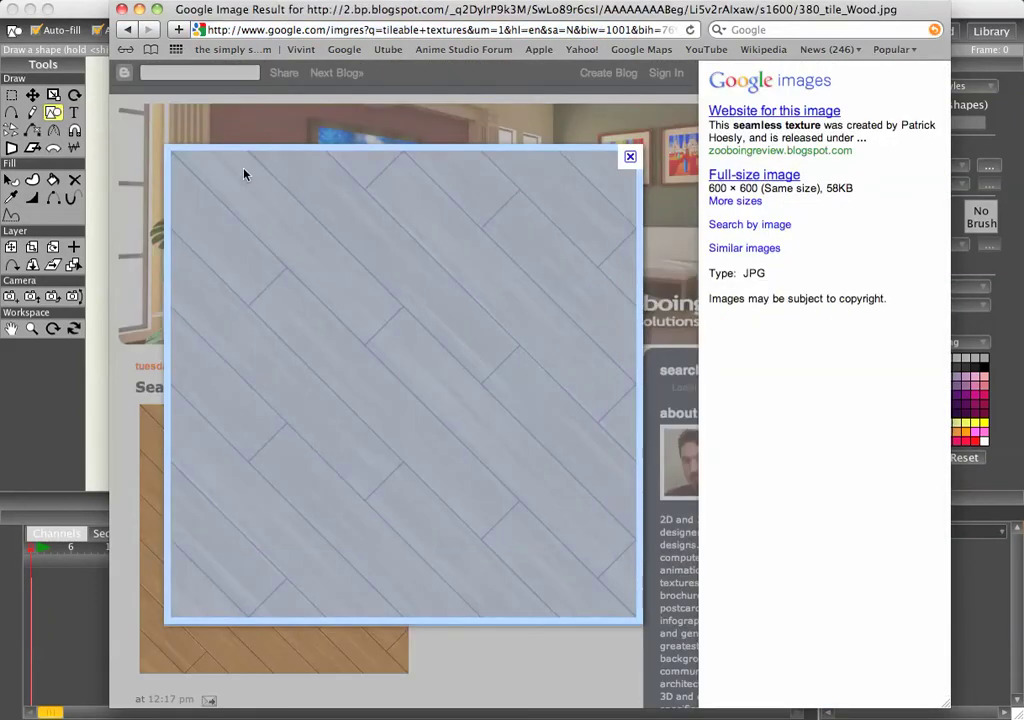
# Select the green rectangle and load 380_tile_Wood.jpg as its Image Texture fill.
pyautogui.click(89, 203)
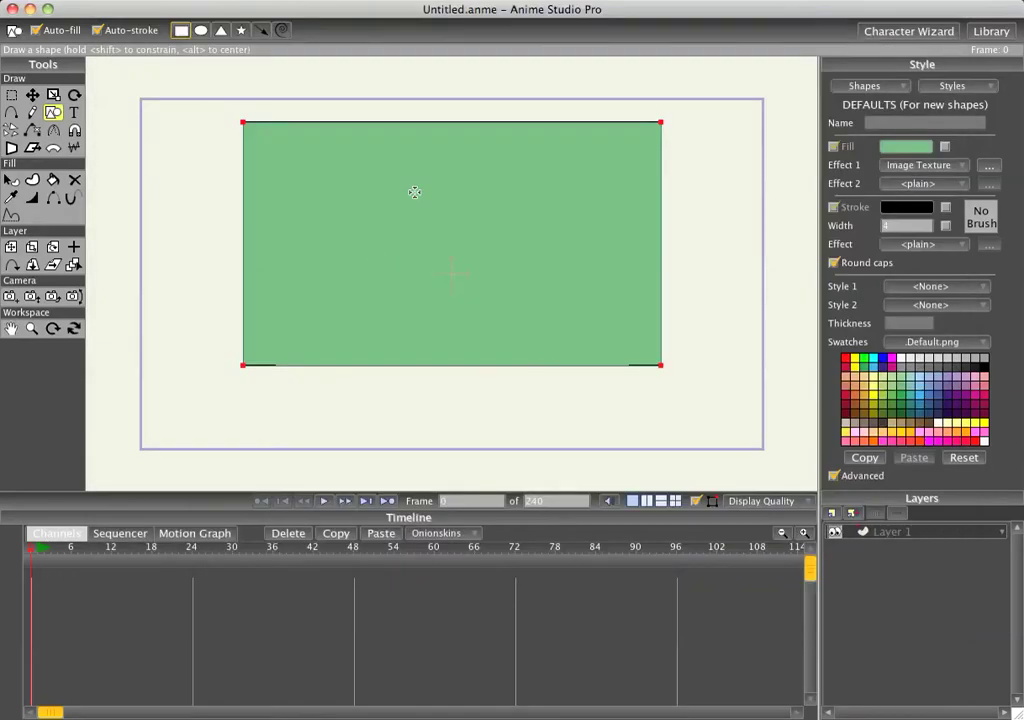
pyautogui.press('q')
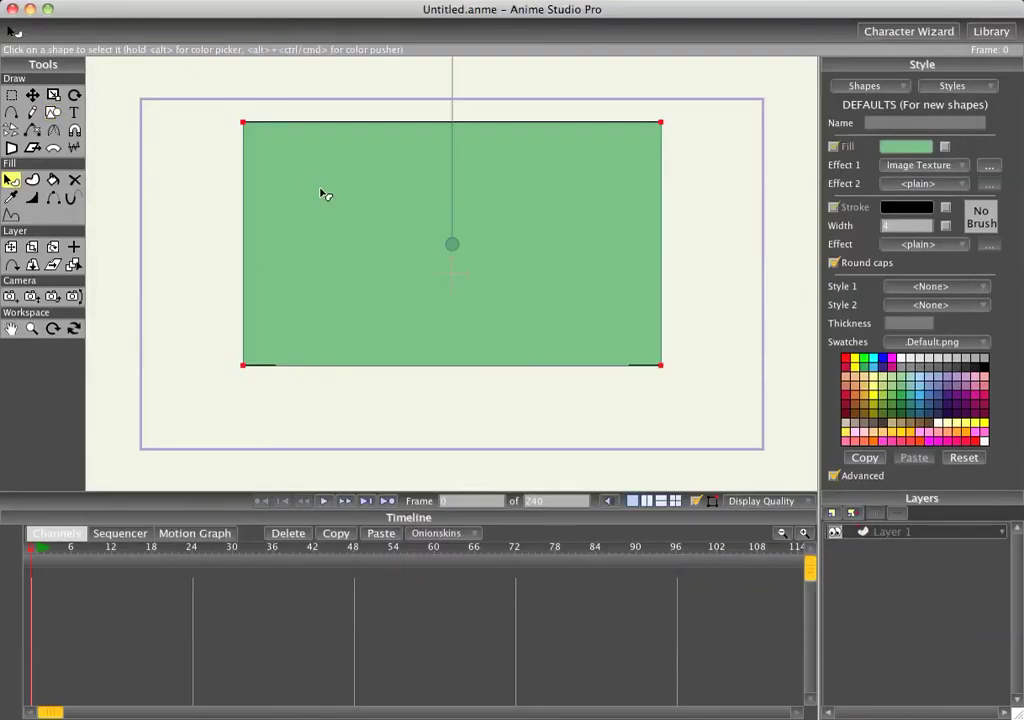
pyautogui.click(355, 232)
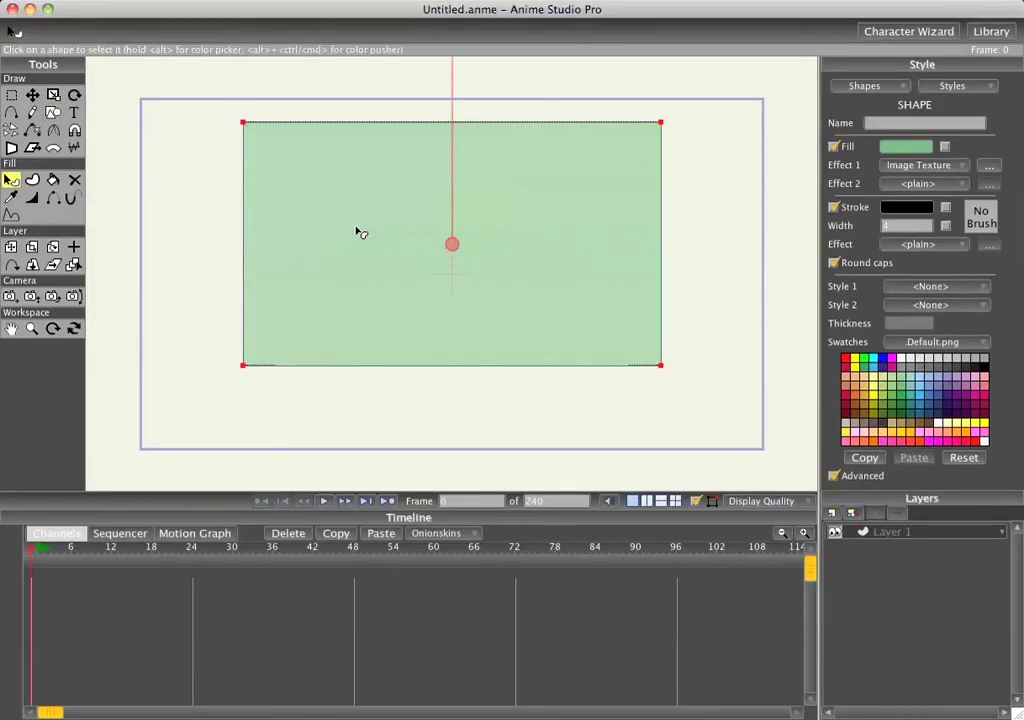
pyautogui.click(963, 168)
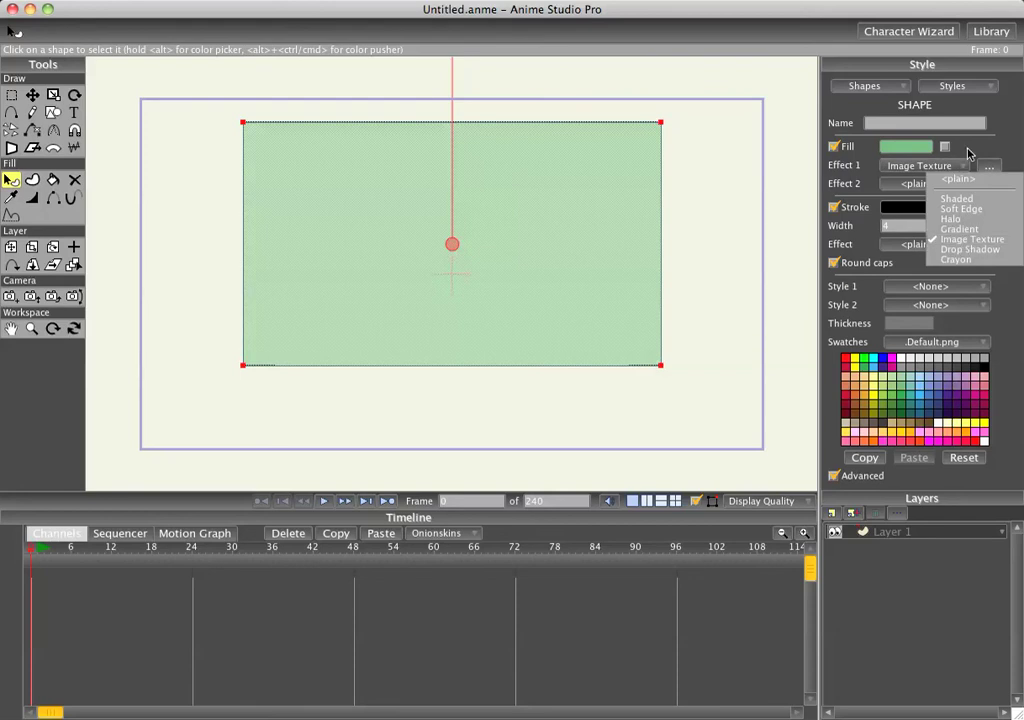
pyautogui.click(975, 148)
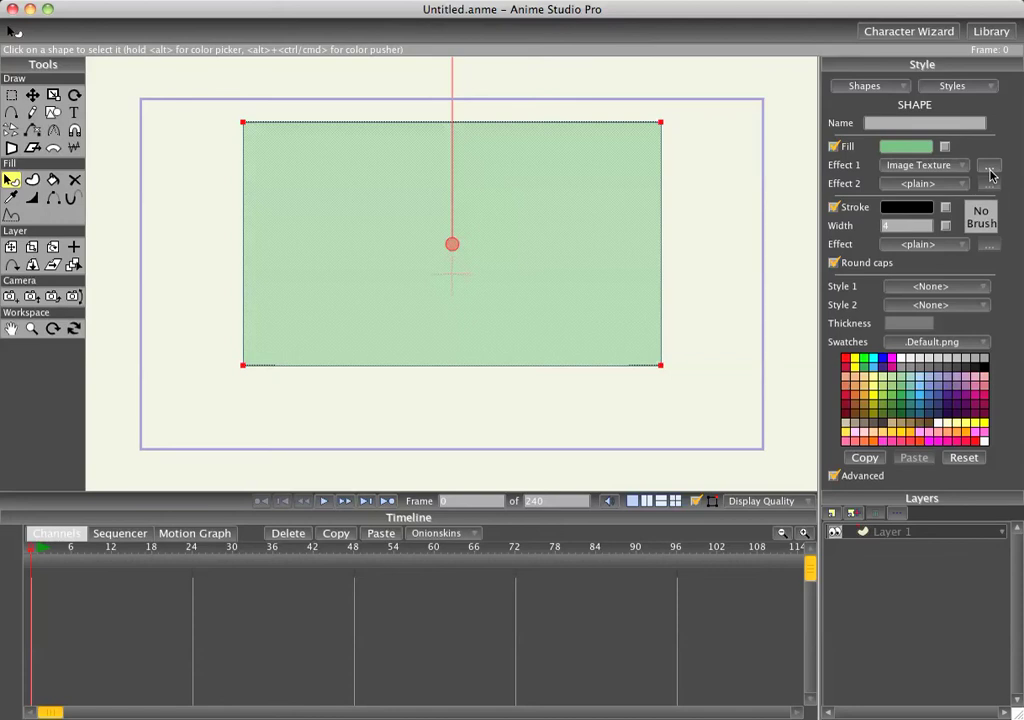
pyautogui.click(989, 170)
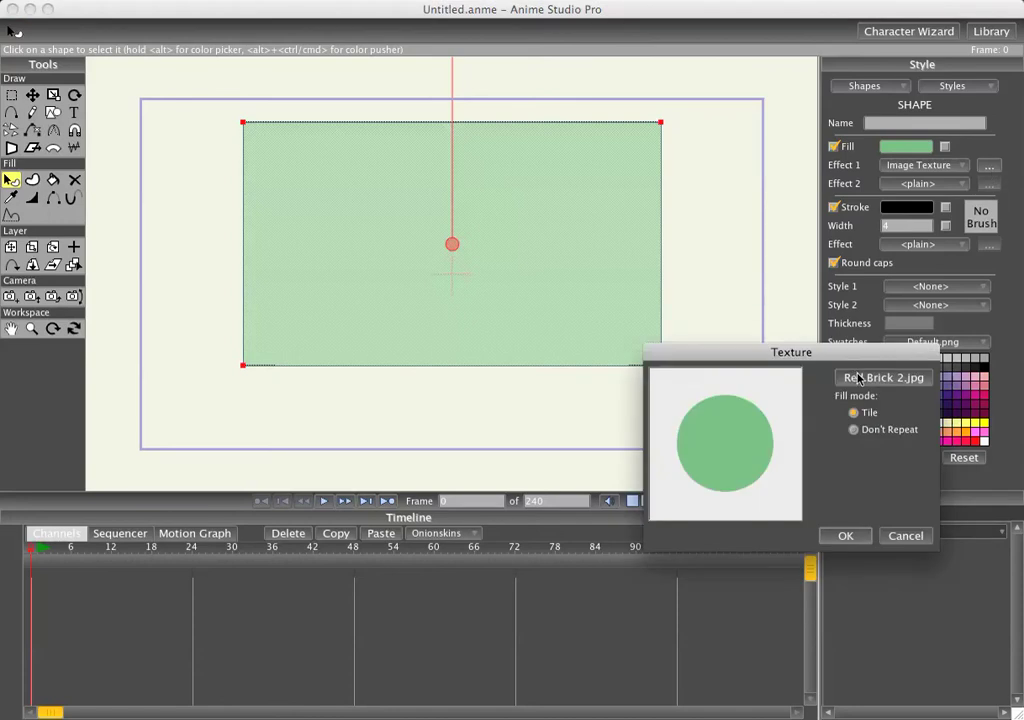
pyautogui.click(786, 375)
pyautogui.click(668, 215)
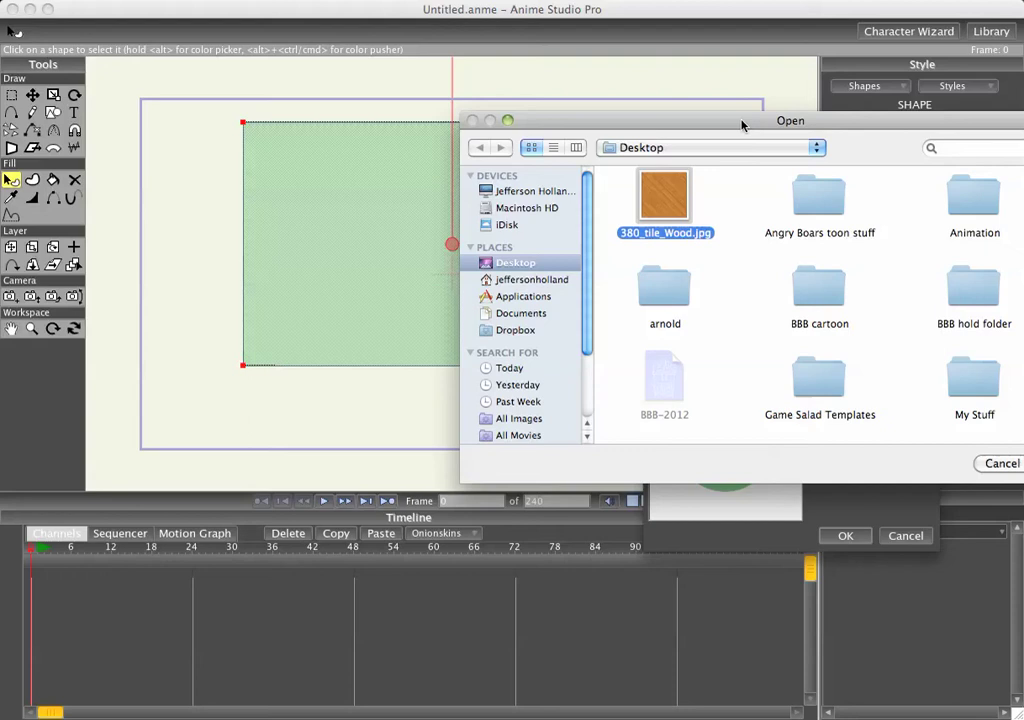
pyautogui.moveTo(742, 124); pyautogui.dragTo(499, 108)
pyautogui.click(830, 452)
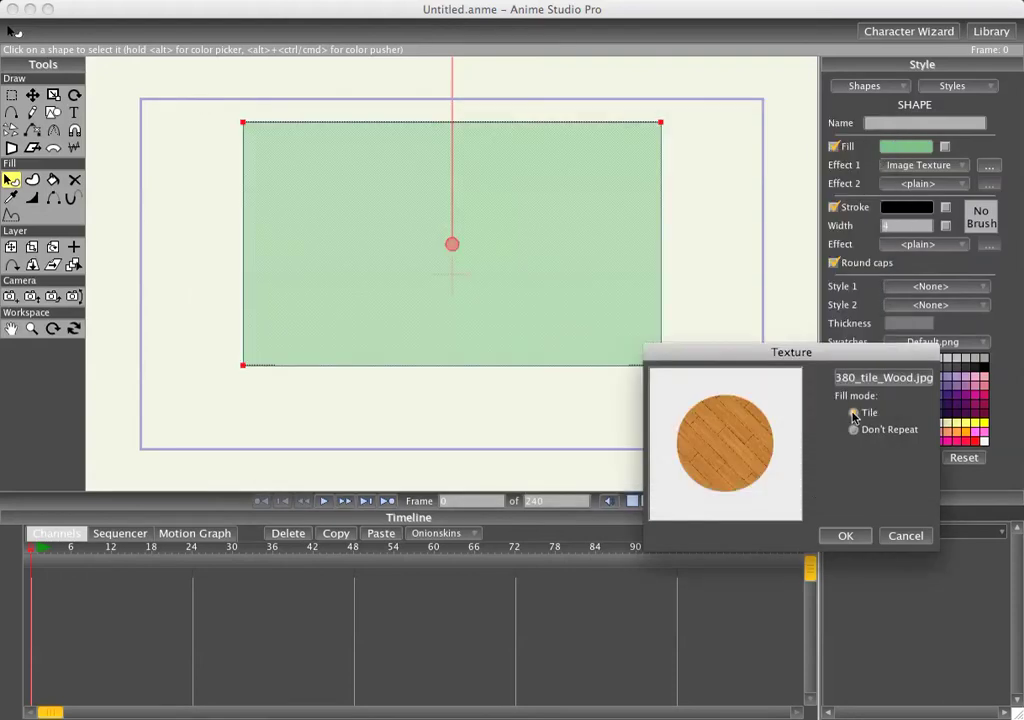
# Confirm the wood texture, then shrink it so the planks run horizontally.
pyautogui.click(848, 535)
pyautogui.scroll(-2, 539, 231)
pyautogui.scroll(1, 483, 180)
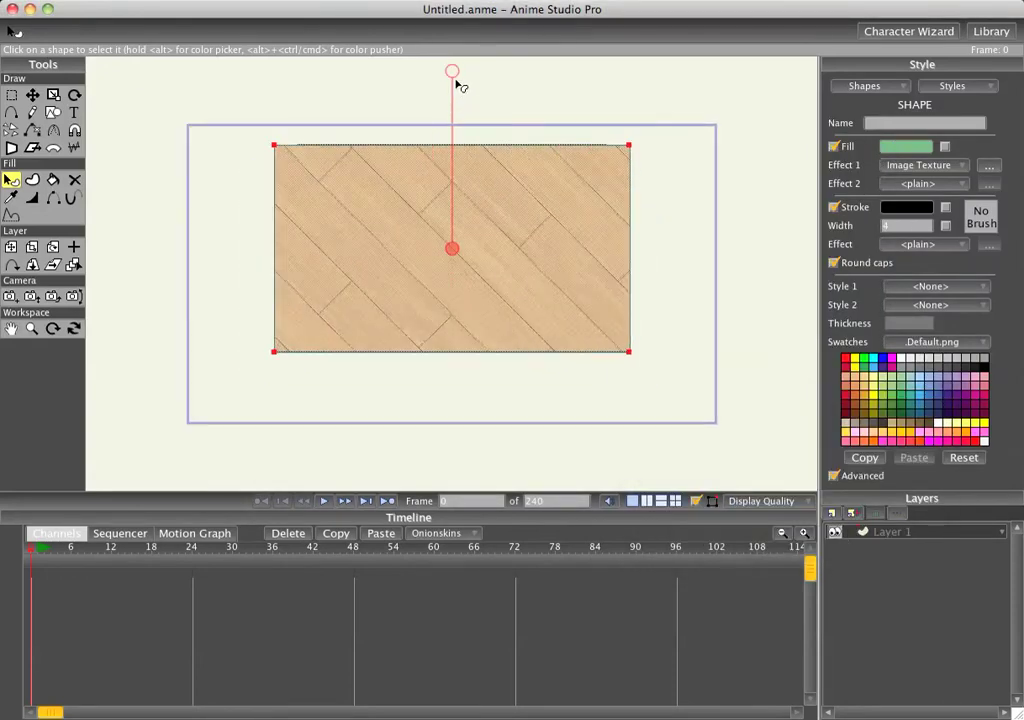
pyautogui.moveTo(452, 72); pyautogui.dragTo(402, 225)
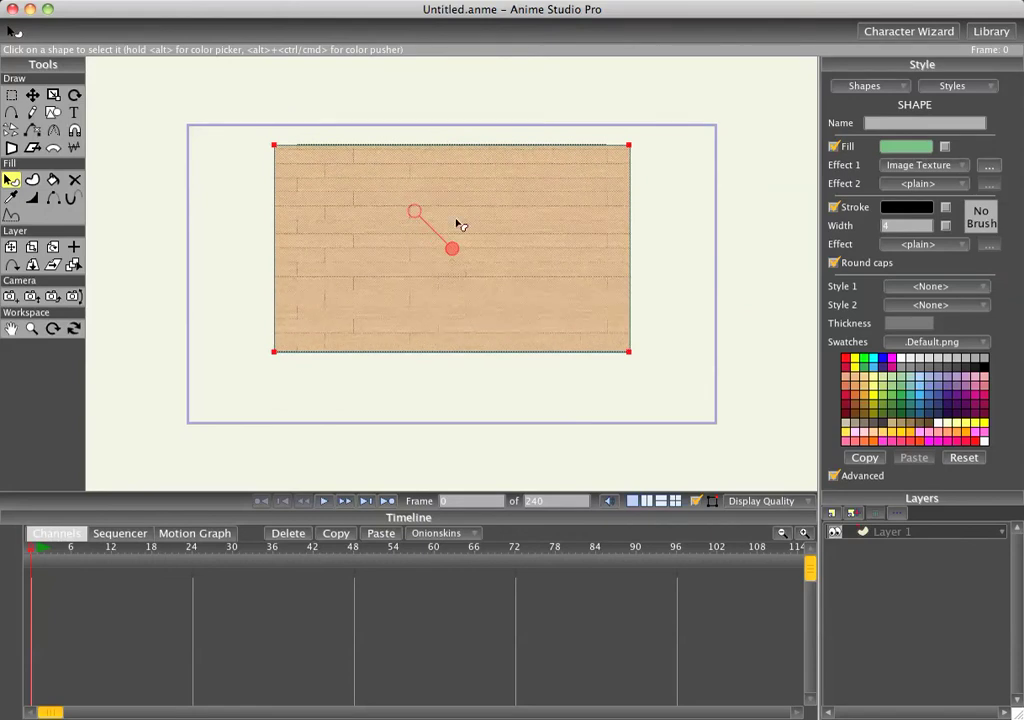
# Render a preview of the wood-filled rectangle with Cmd+R, then close it.
pyautogui.press('super+r')
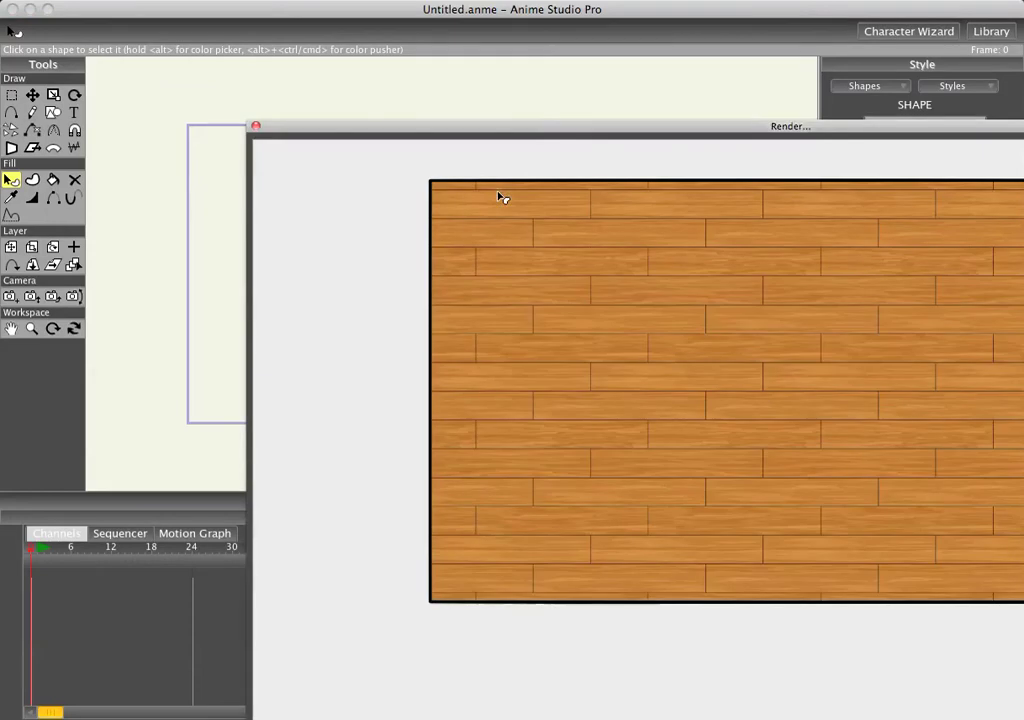
pyautogui.moveTo(622, 119); pyautogui.dragTo(327, 101)
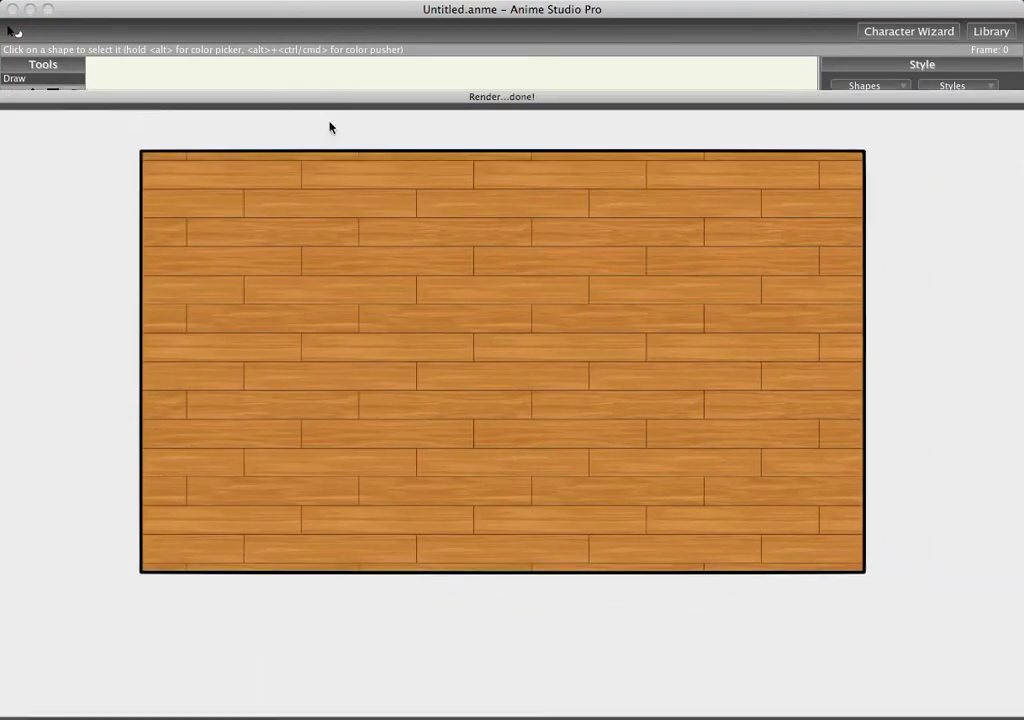
pyautogui.moveTo(150, 101); pyautogui.dragTo(314, 106)
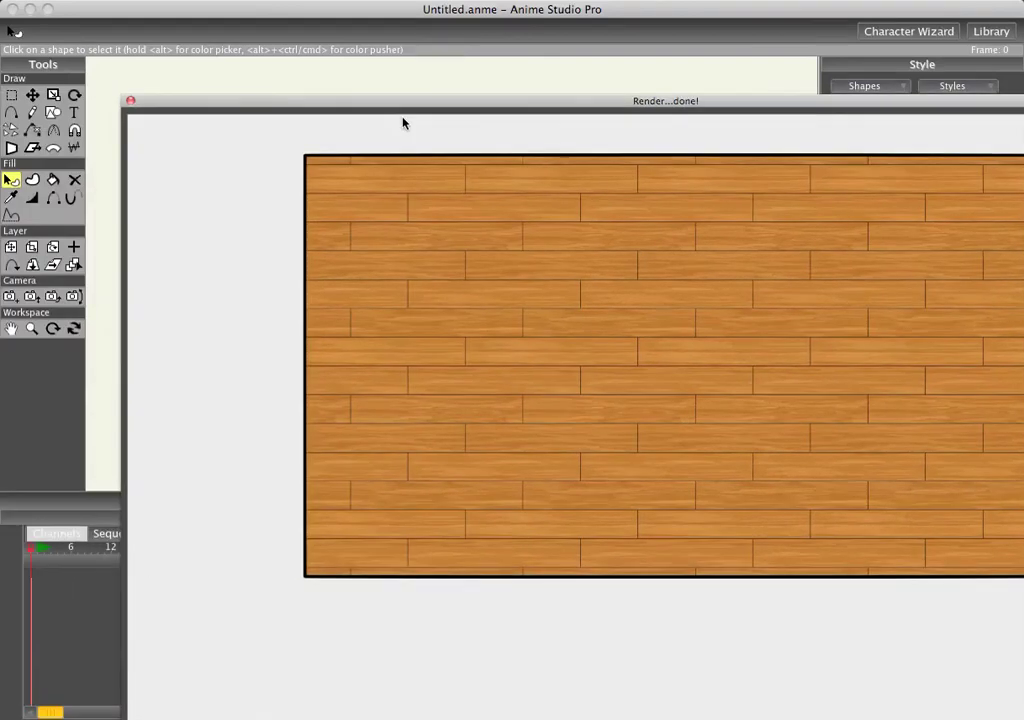
pyautogui.click(130, 100)
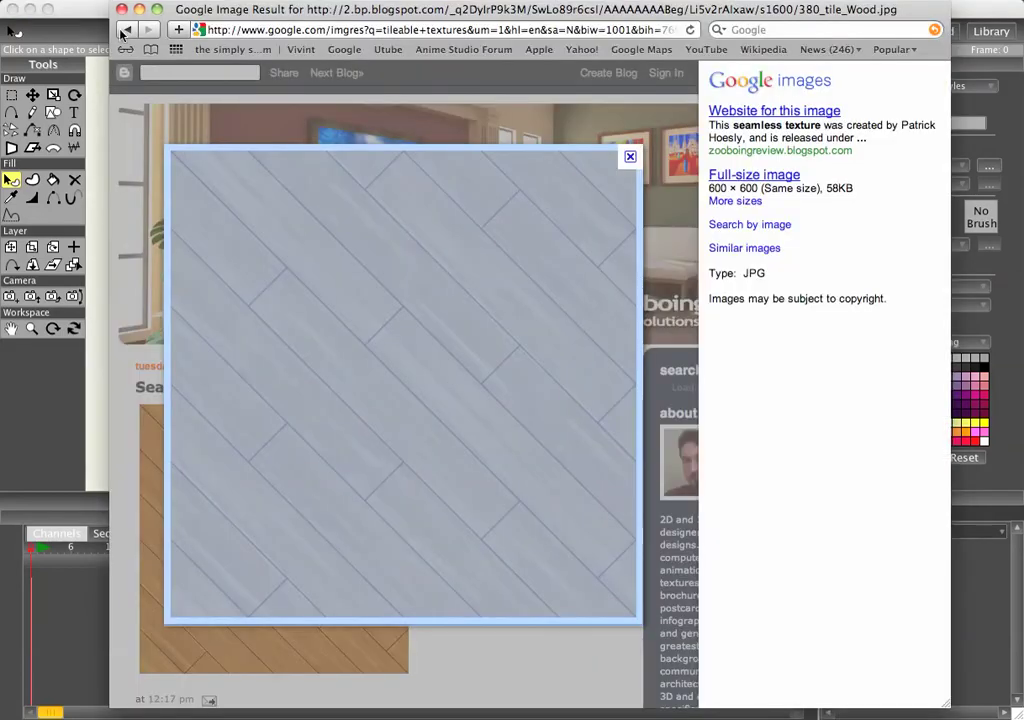
# Replace the image search with 'grungy wall' and run it.
pyautogui.click(128, 29)
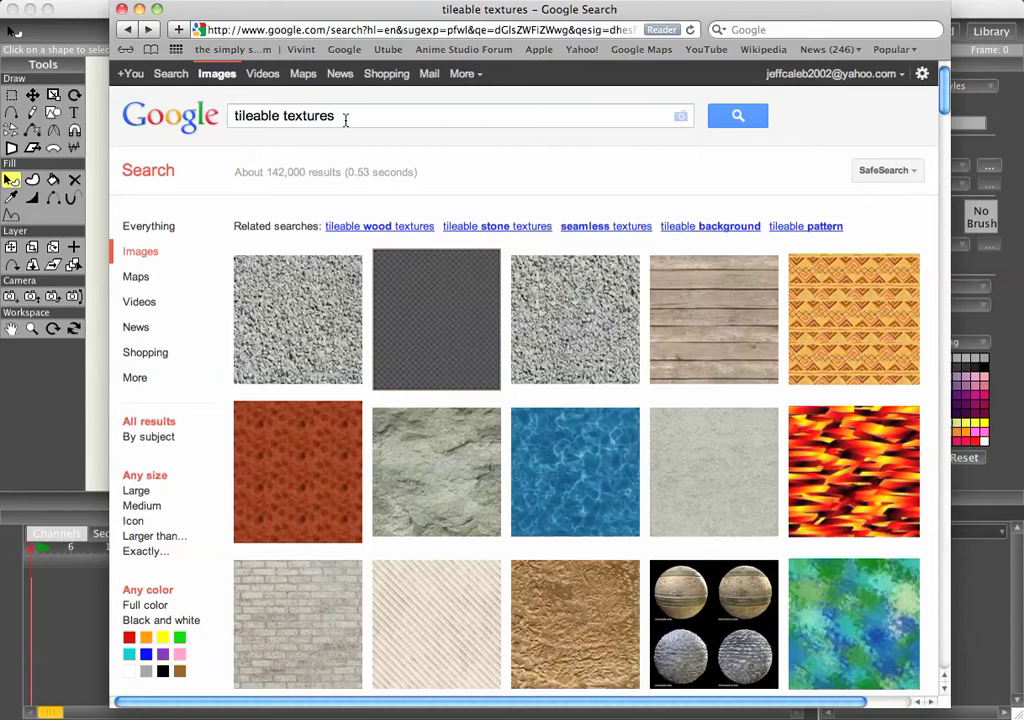
pyautogui.tripleClick(345, 118)
pyautogui.write('grng')
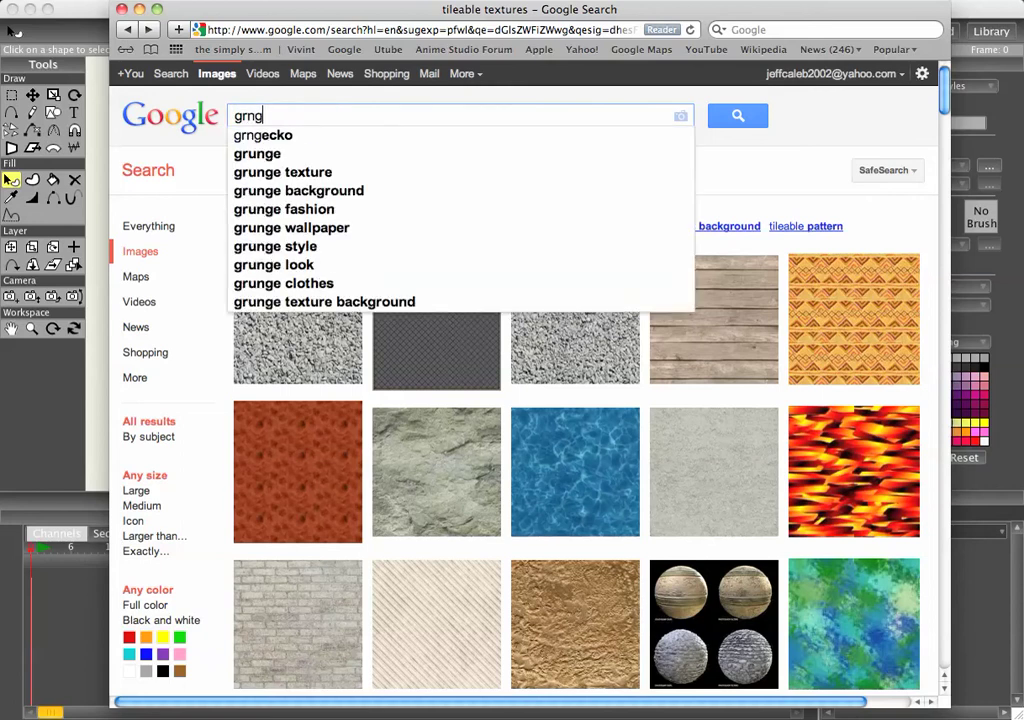
pyautogui.press('BackSpace')
pyautogui.write('ungy')
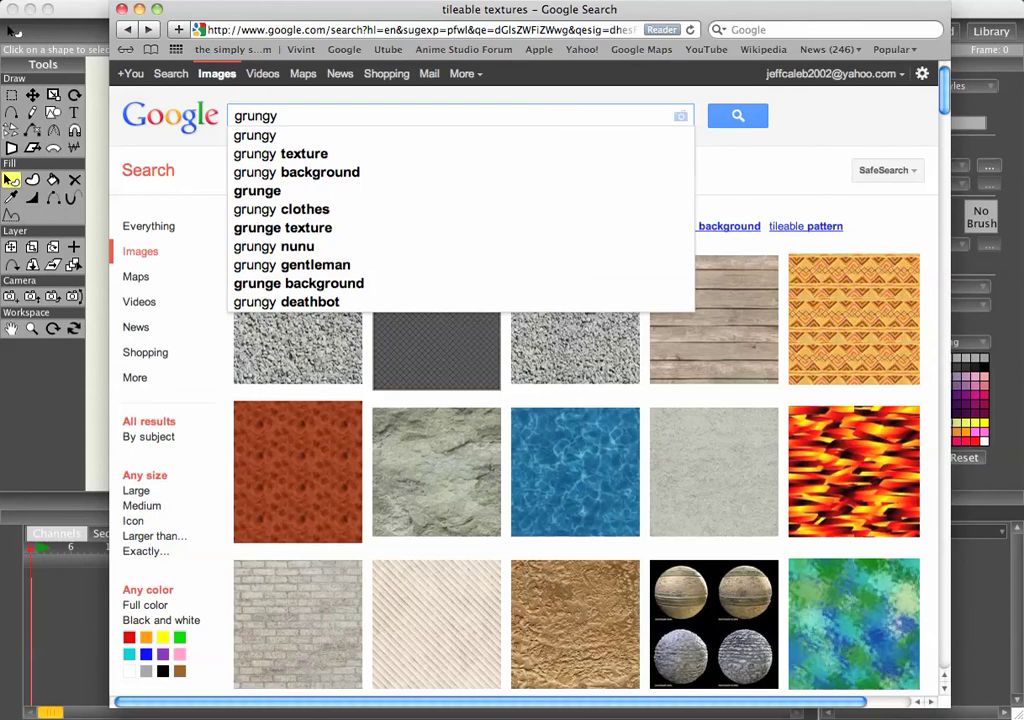
pyautogui.write(' wall')
pyautogui.press('Return')
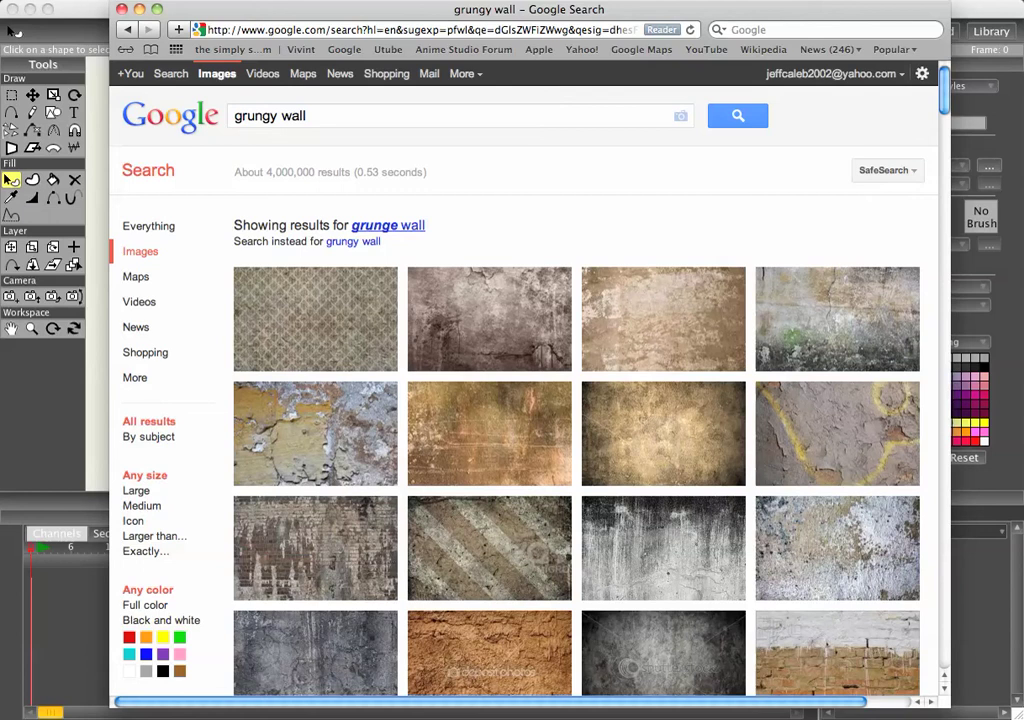
# View Grunge_Wall_by_bavometh.jpg at full size, then close the browser.
pyautogui.click(475, 319)
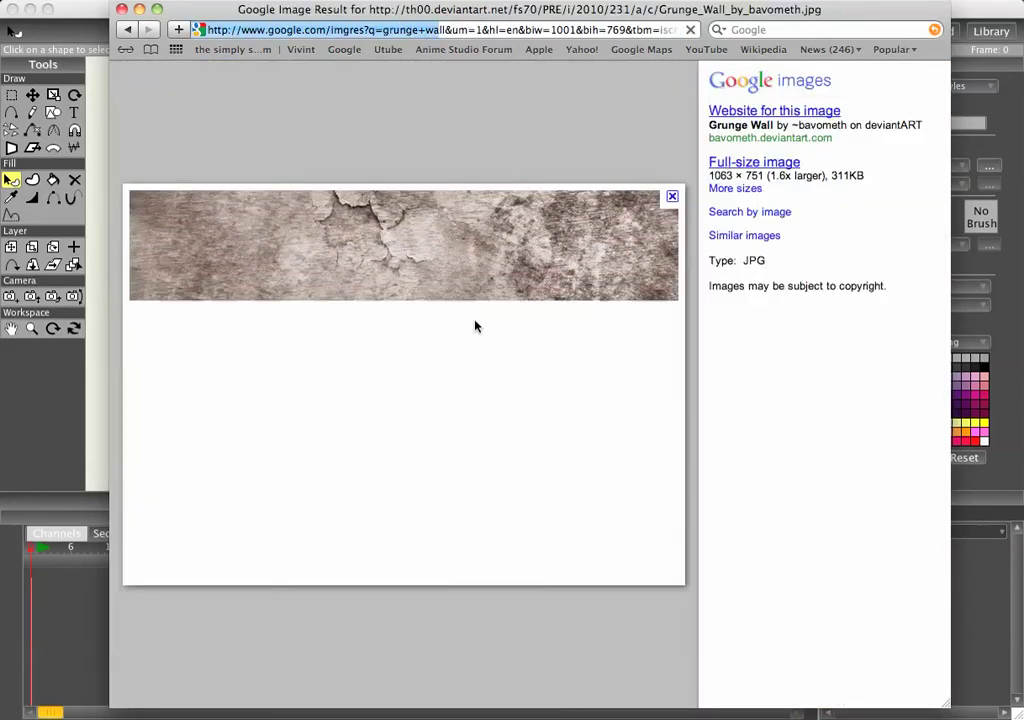
pyautogui.click(676, 215)
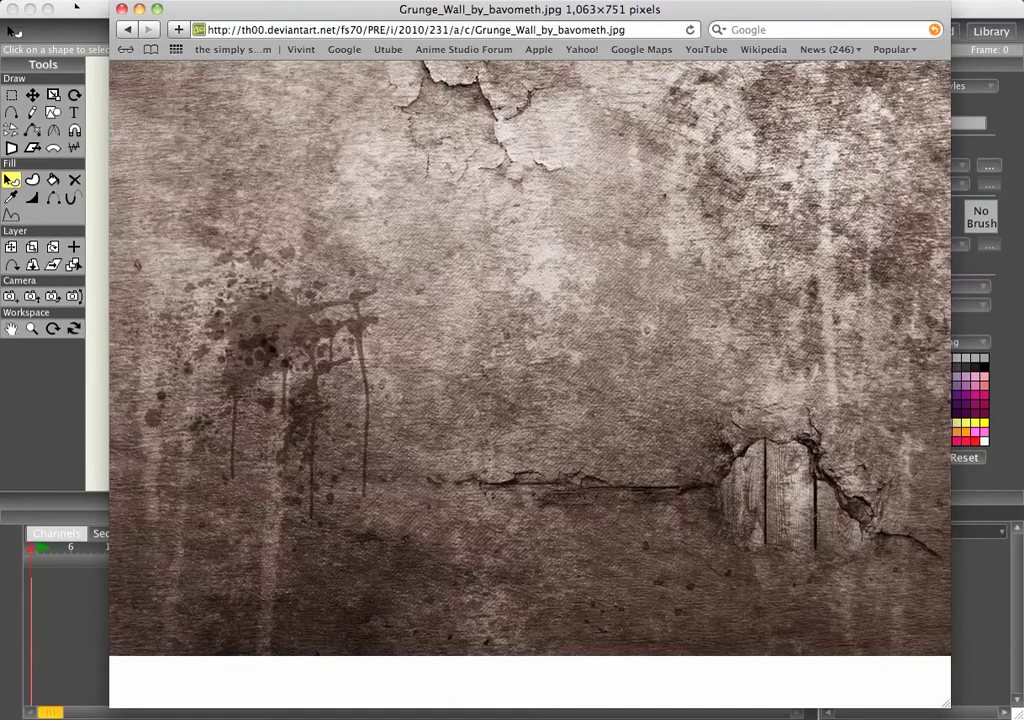
pyautogui.click(121, 9)
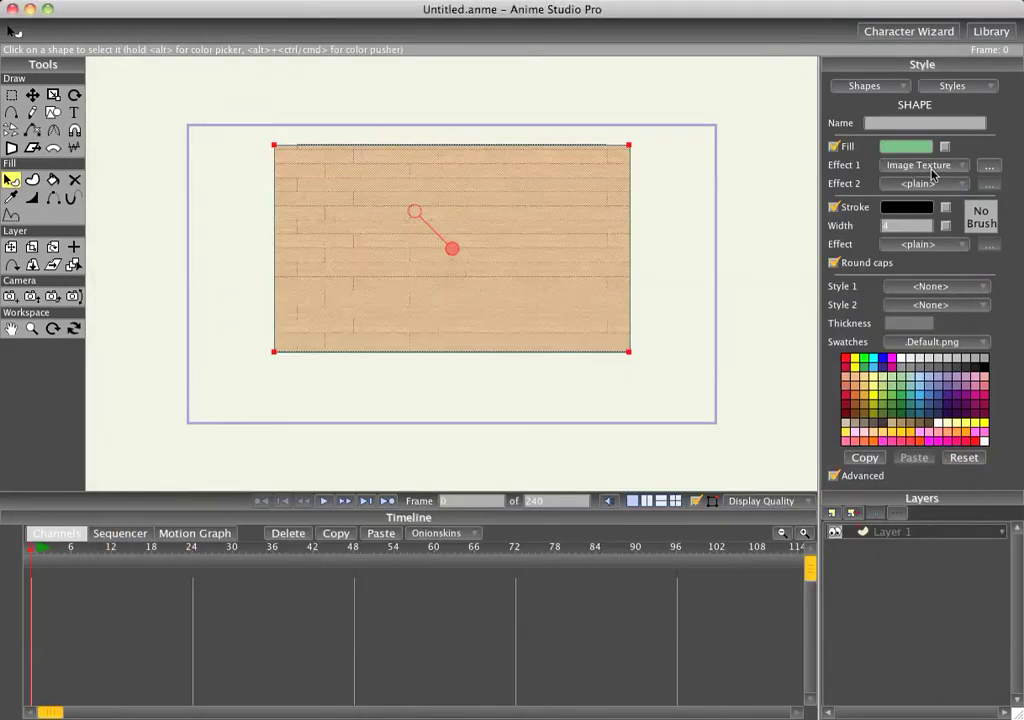
# Swap the texture file to Grunge_Wall_by_bavometh.jpg and set it to Don't Repeat.
pyautogui.click(989, 165)
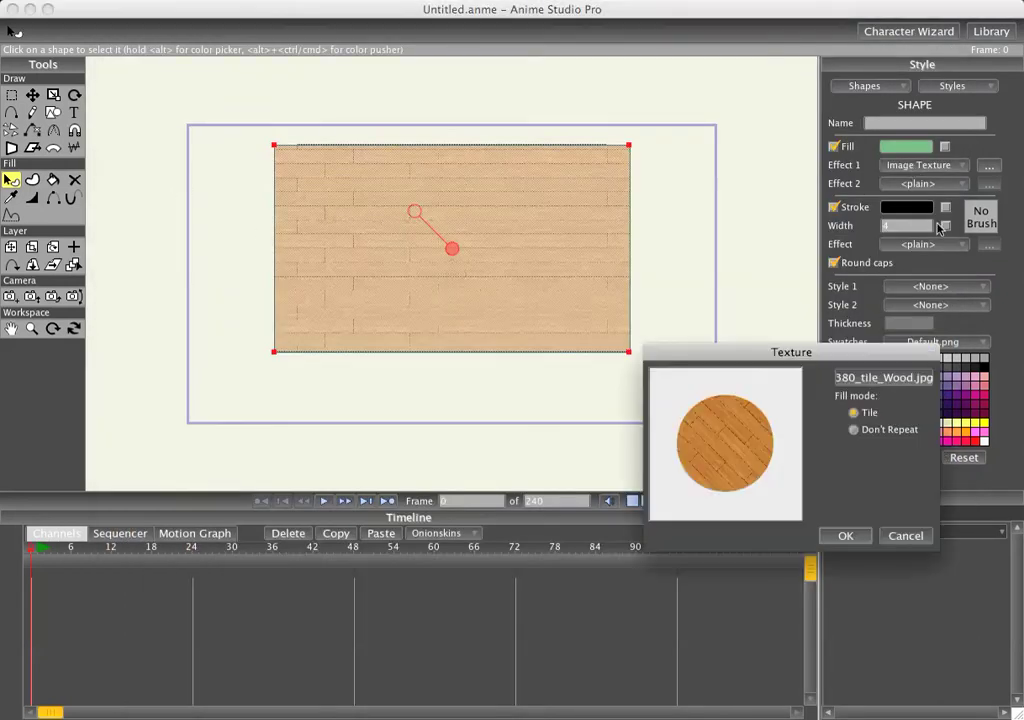
pyautogui.click(852, 384)
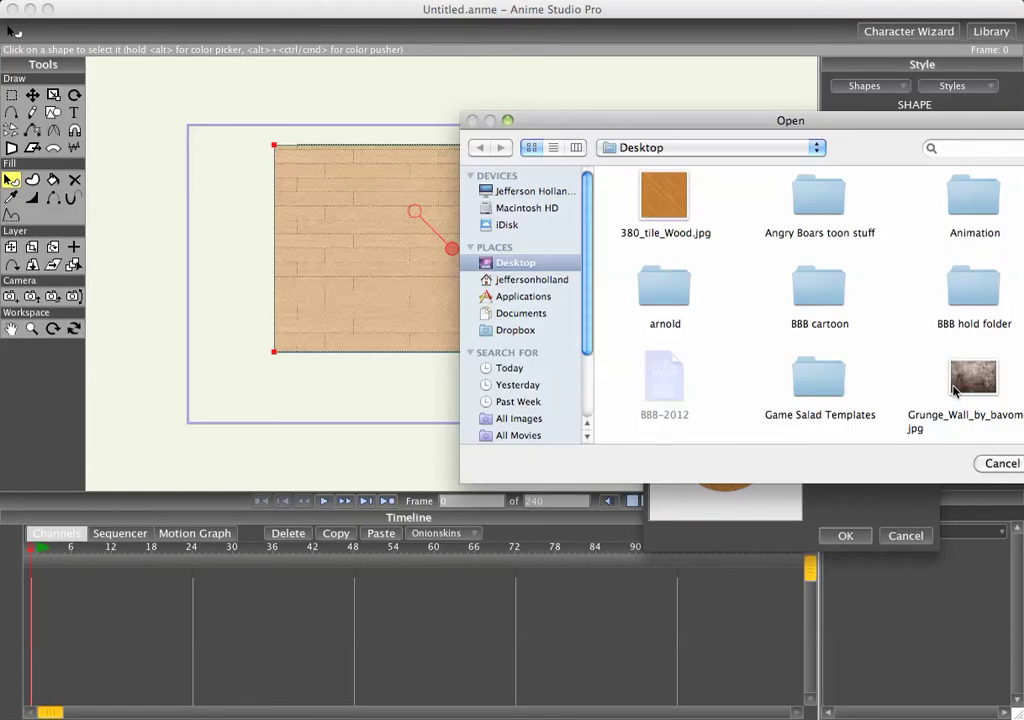
pyautogui.click(955, 388)
pyautogui.moveTo(858, 147); pyautogui.dragTo(654, 121)
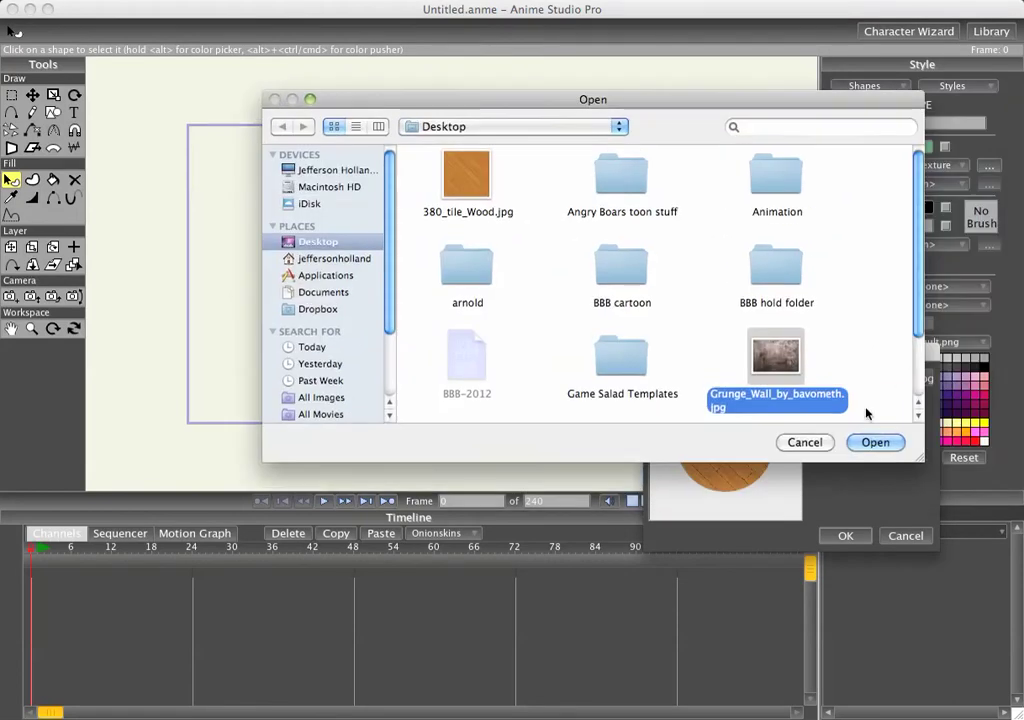
pyautogui.click(880, 446)
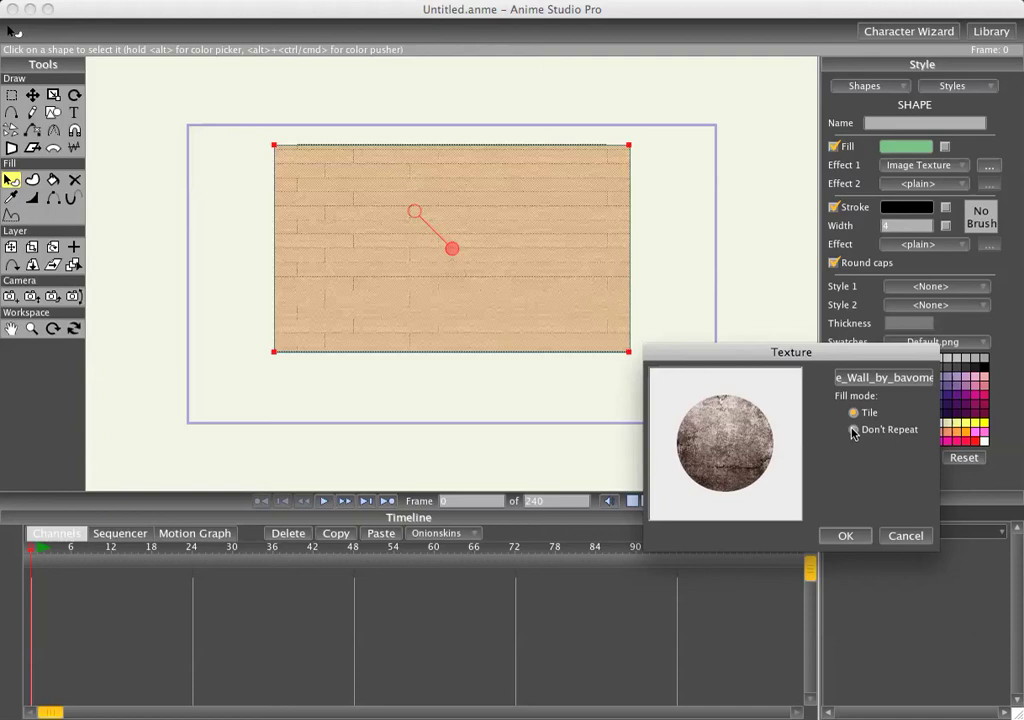
pyautogui.click(853, 429)
# Apply the grunge texture, rotate it upright, and render a preview.
pyautogui.click(845, 536)
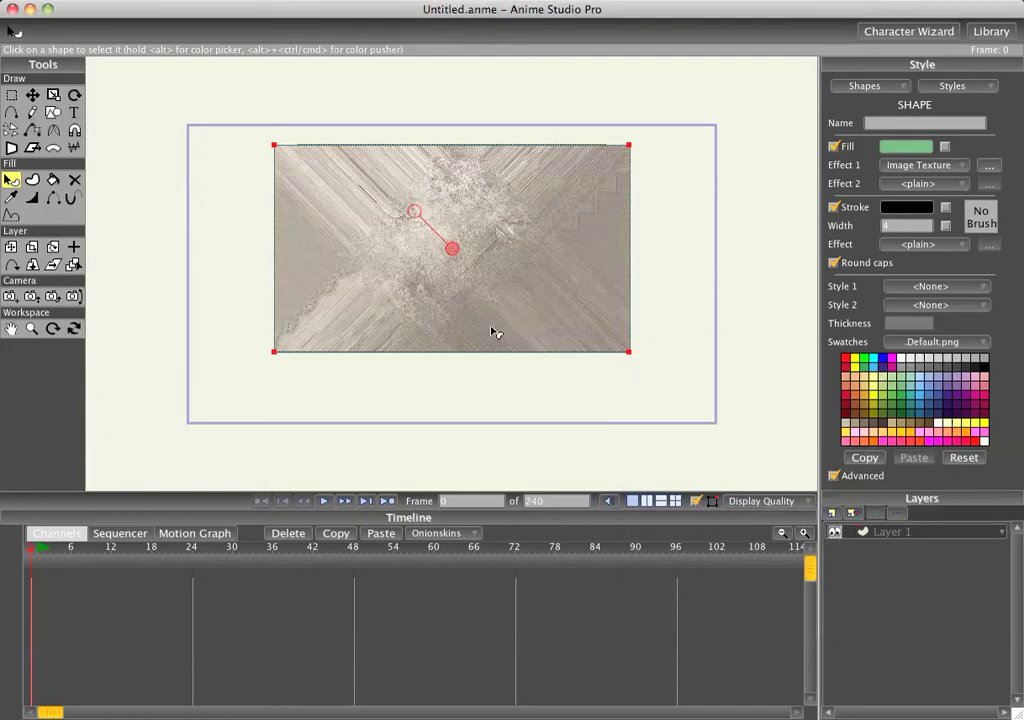
pyautogui.moveTo(418, 203); pyautogui.dragTo(447, 178)
pyautogui.press('super+r')
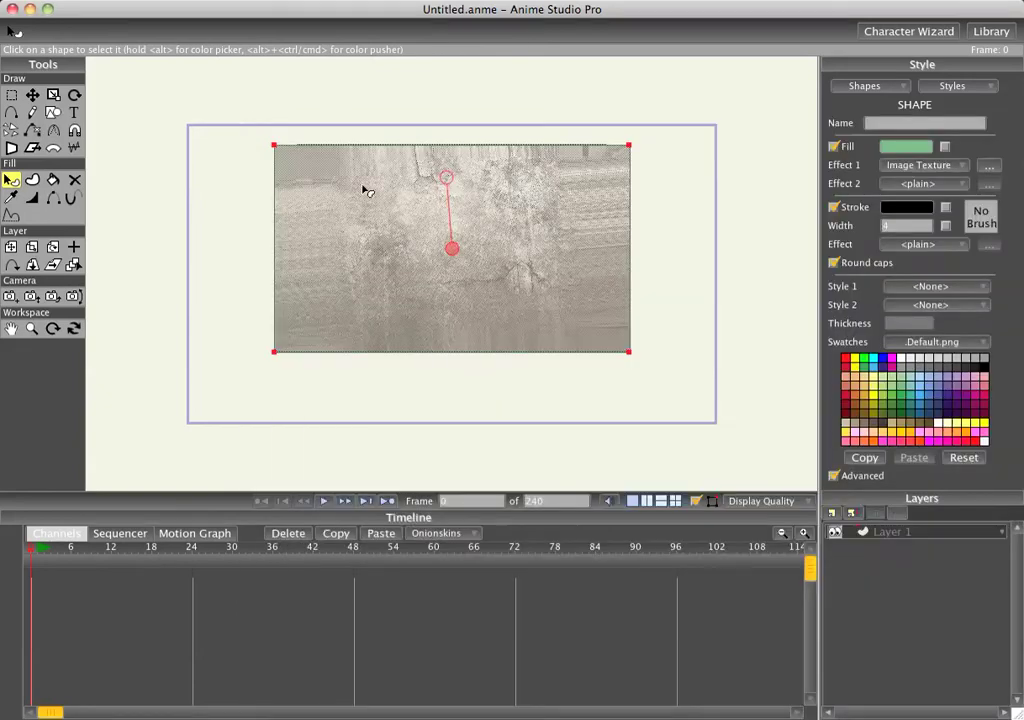
# Enlarge the grunge texture to cover the whole rectangle and render again.
pyautogui.moveTo(446, 177); pyautogui.dragTo(450, 113)
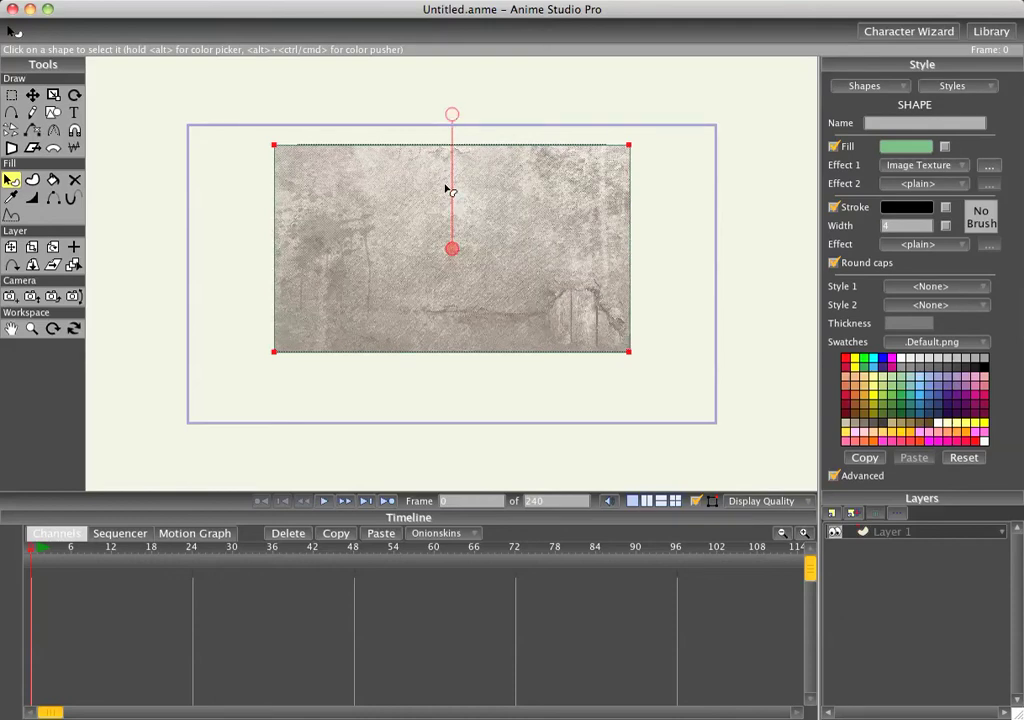
pyautogui.press('super+r')
pyautogui.moveTo(535, 127); pyautogui.dragTo(249, 64)
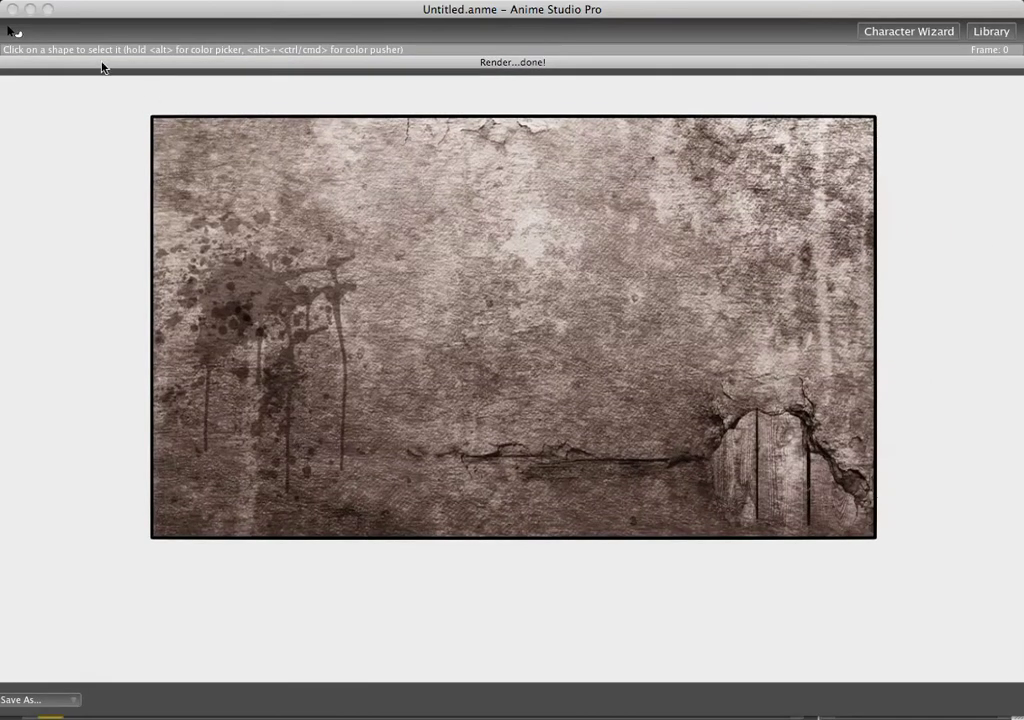
# Close the render preview and switch to Safari with Cmd+Tab.
pyautogui.moveTo(102, 67); pyautogui.dragTo(404, 107)
pyautogui.click(272, 106)
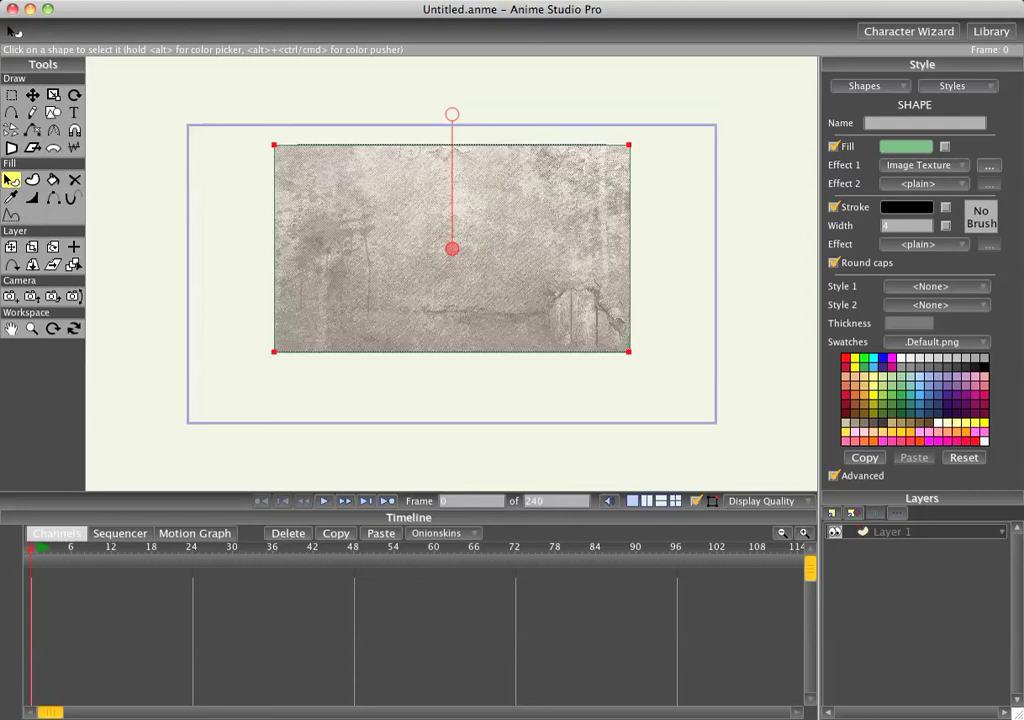
pyautogui.press('super+Tab')
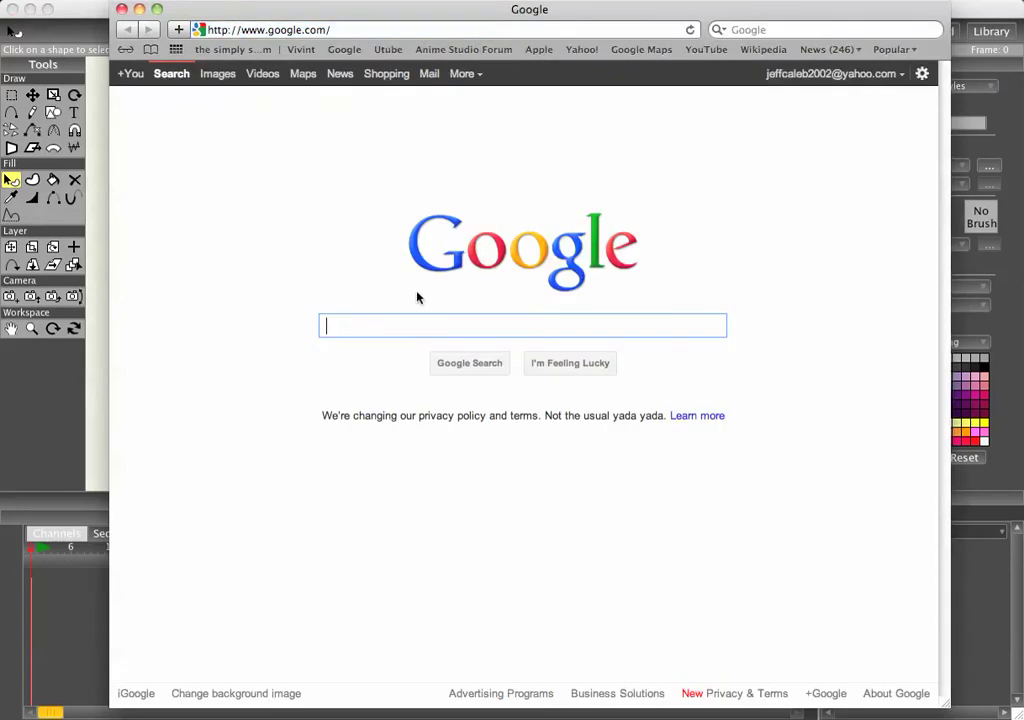
pyautogui.click(278, 29)
pyautogui.write('w')
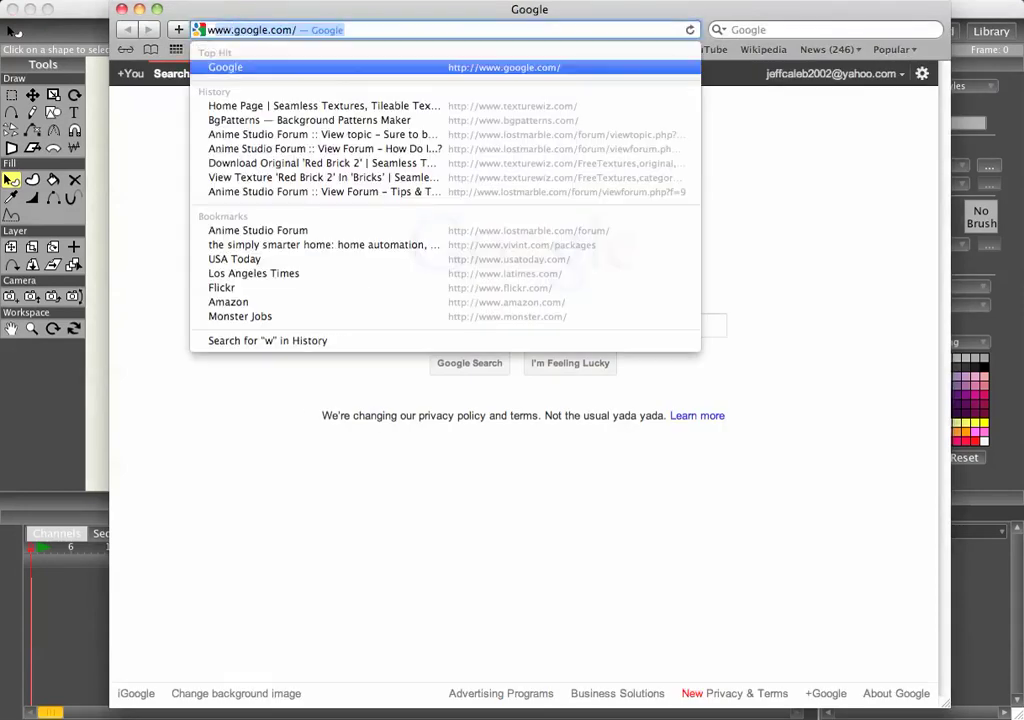
pyautogui.write('ww.bg')
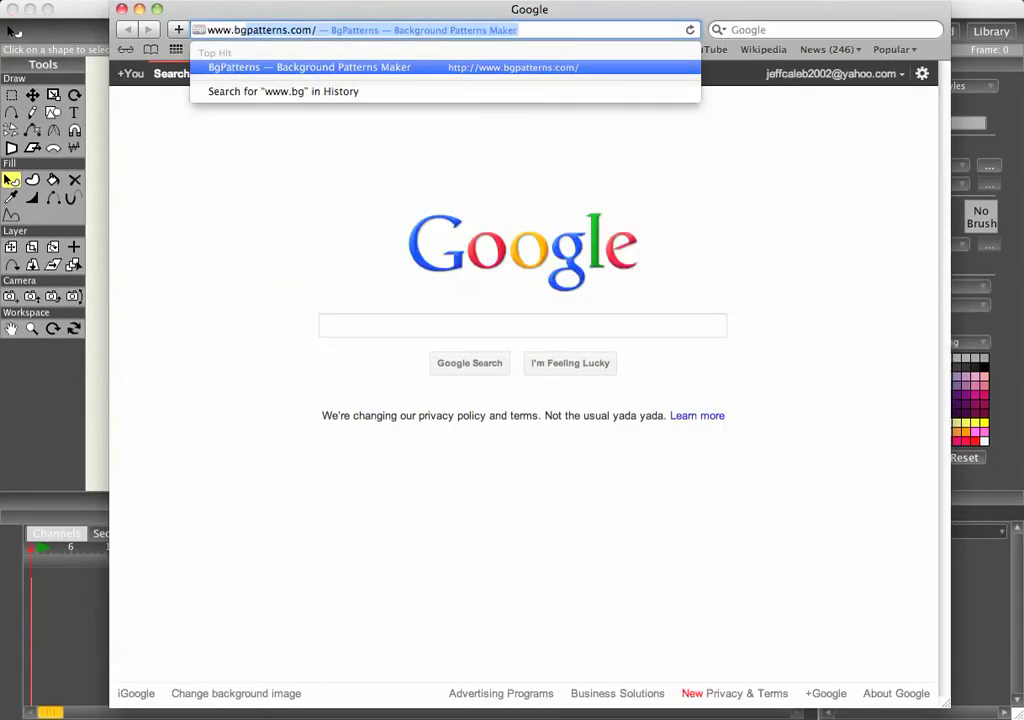
pyautogui.press('Return')
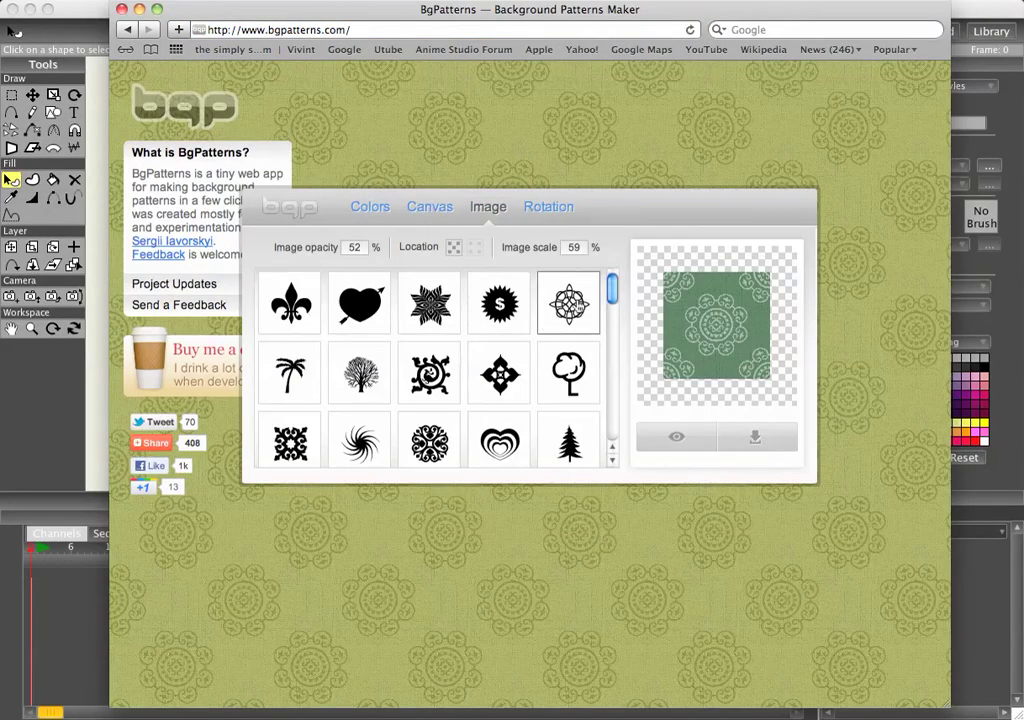
# Choose the ornate ornament motif and enlarge it to 68% image scale.
pyautogui.moveTo(613, 289)
pyautogui.mouseDown()
pyautogui.moveTo(612, 320)
pyautogui.moveTo(612, 308)
pyautogui.mouseUp()
pyautogui.click(569, 338)
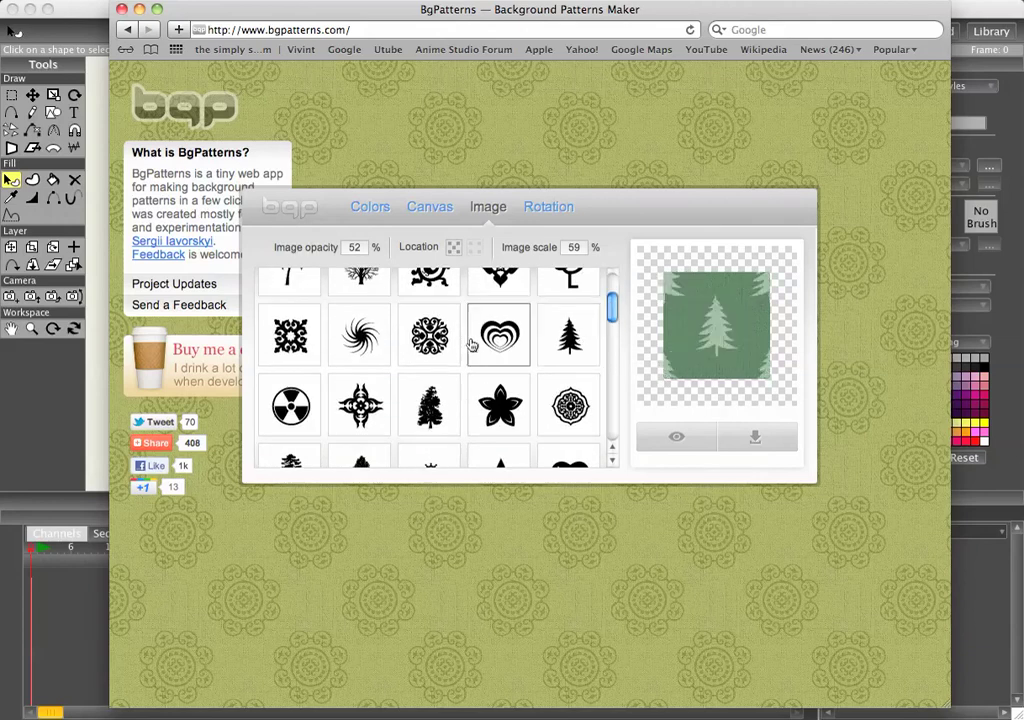
pyautogui.click(365, 339)
pyautogui.click(429, 336)
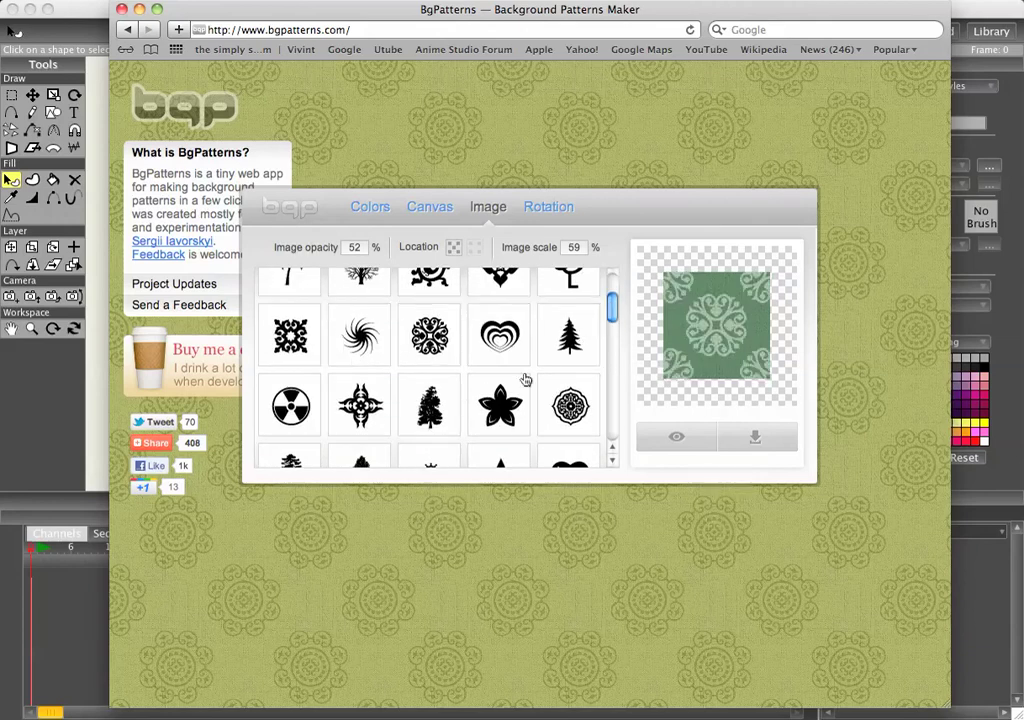
pyautogui.click(575, 249)
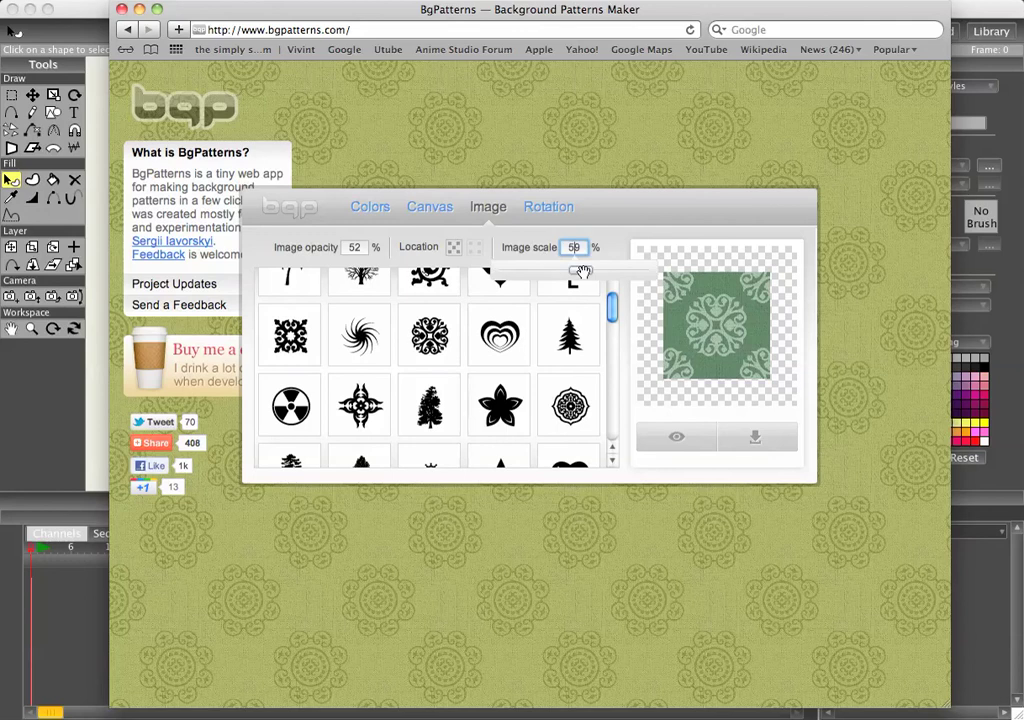
pyautogui.moveTo(590, 270)
pyautogui.mouseDown()
pyautogui.moveTo(625, 272)
pyautogui.moveTo(565, 272)
pyautogui.moveTo(620, 284)
pyautogui.moveTo(594, 274)
pyautogui.mouseUp()
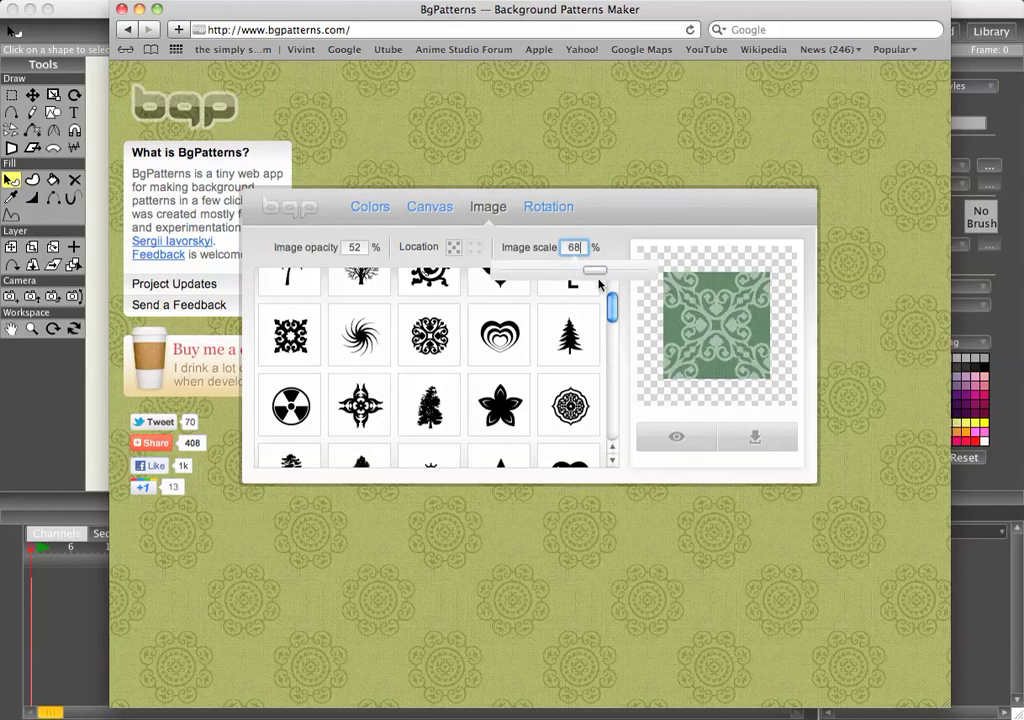
# In the Rotation tab, rotate the motif and select the angle value.
pyautogui.click(548, 206)
pyautogui.moveTo(528, 352); pyautogui.dragTo(439, 274)
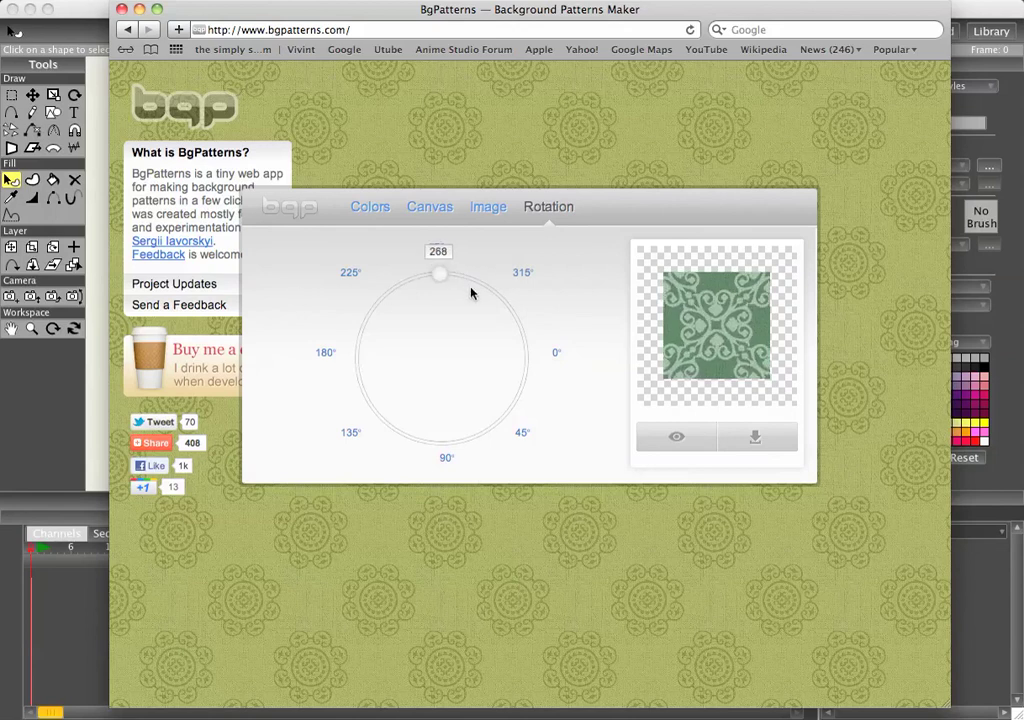
pyautogui.click(446, 270)
# Set the pattern's foreground colour to pale beige DED3B6.
pyautogui.write('0')
pyautogui.click(363, 210)
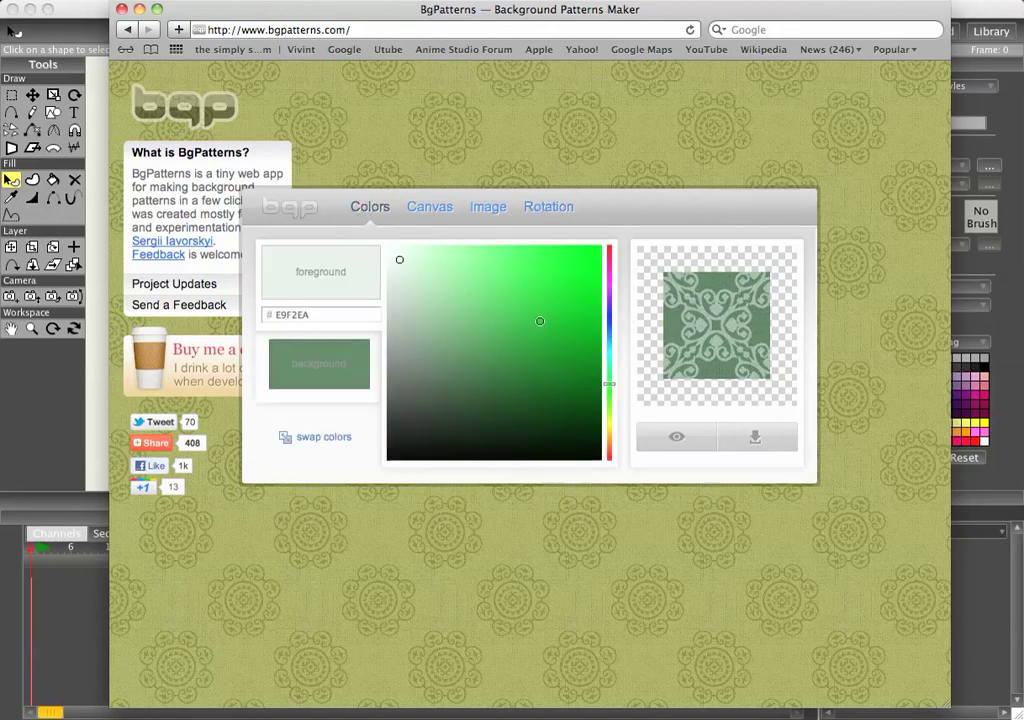
pyautogui.moveTo(540, 321)
pyautogui.mouseDown()
pyautogui.moveTo(496, 295)
pyautogui.moveTo(499, 262)
pyautogui.mouseUp()
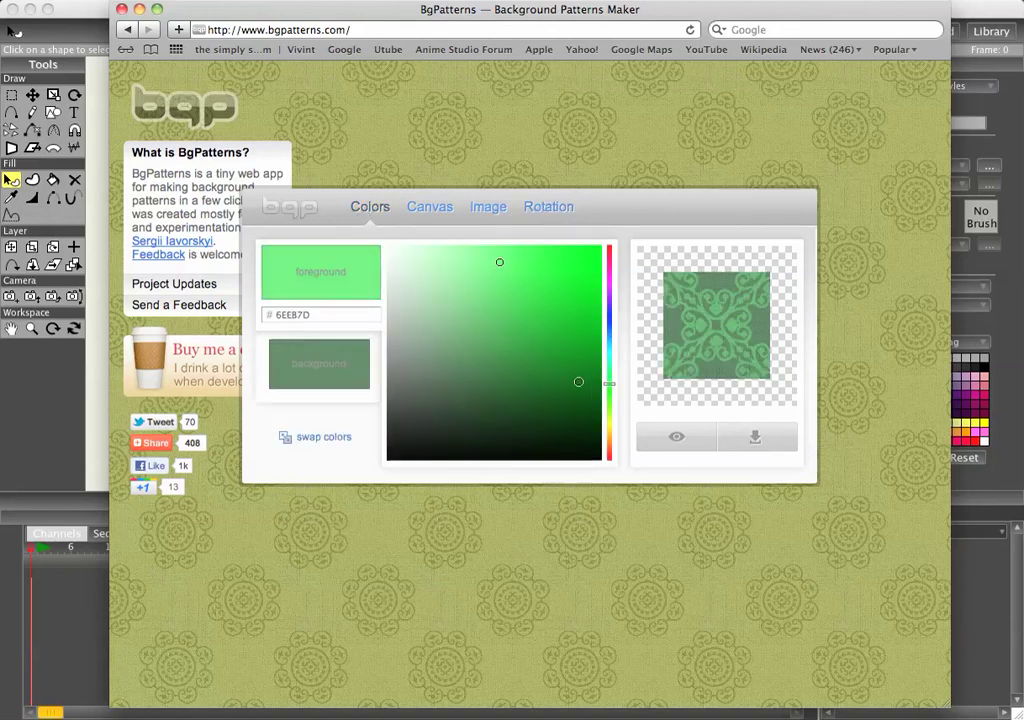
pyautogui.moveTo(609, 382); pyautogui.dragTo(609, 441)
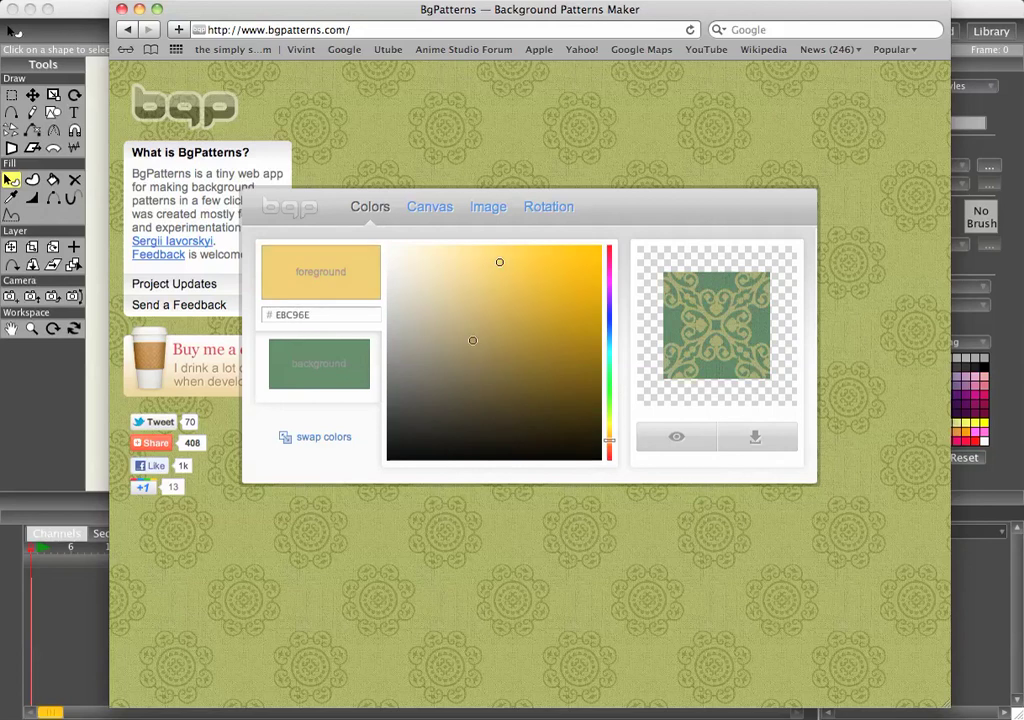
pyautogui.moveTo(472, 340); pyautogui.dragTo(423, 272)
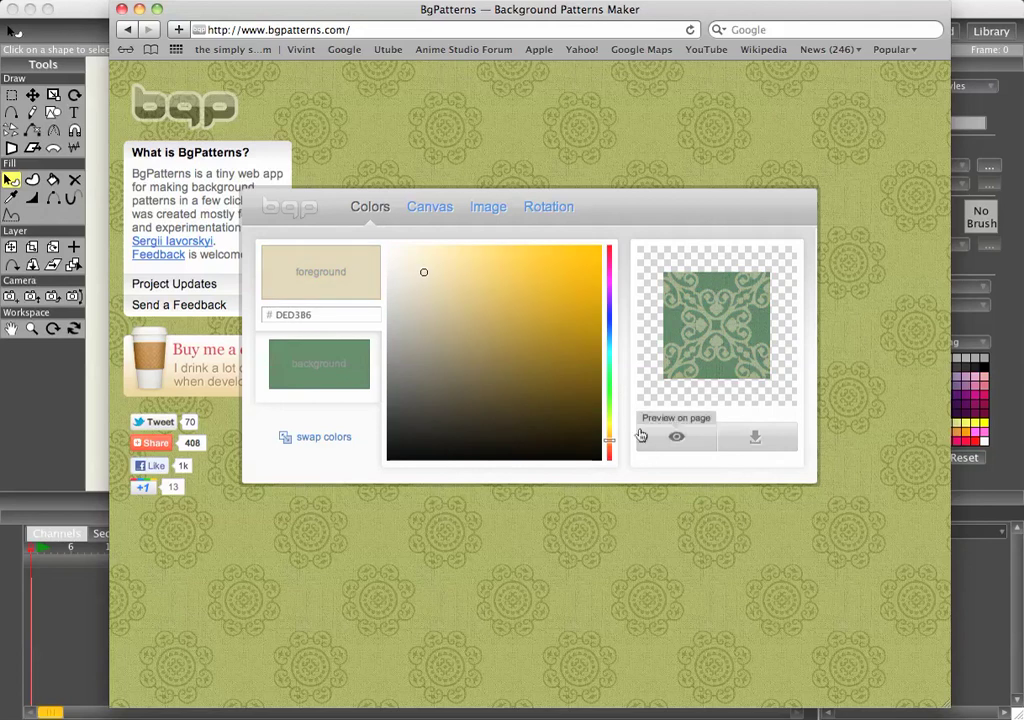
# Set the background colour to khaki A69F80 and preview the pattern as the page background.
pyautogui.click(367, 375)
pyautogui.click(606, 436)
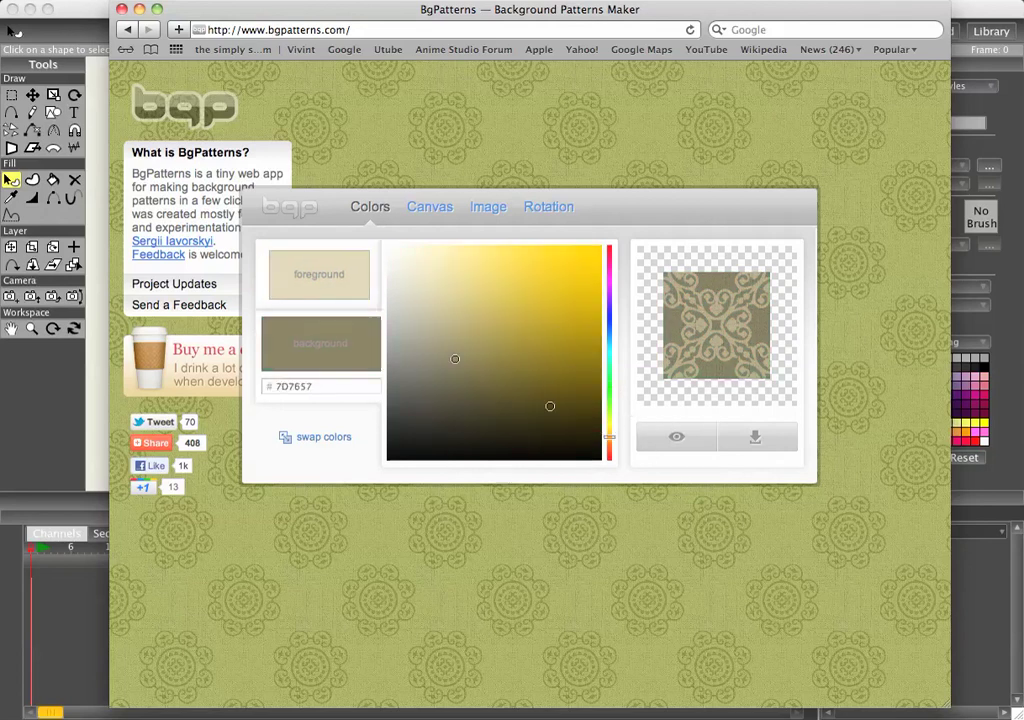
pyautogui.moveTo(455, 346)
pyautogui.mouseDown()
pyautogui.moveTo(425, 304)
pyautogui.moveTo(435, 320)
pyautogui.mouseUp()
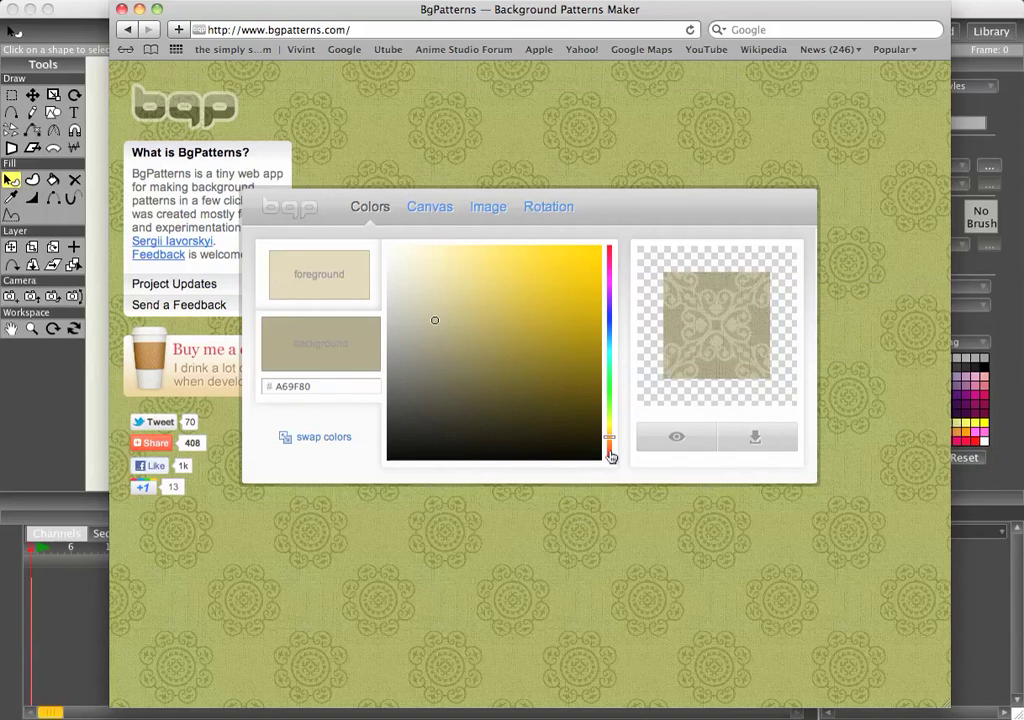
pyautogui.click(672, 436)
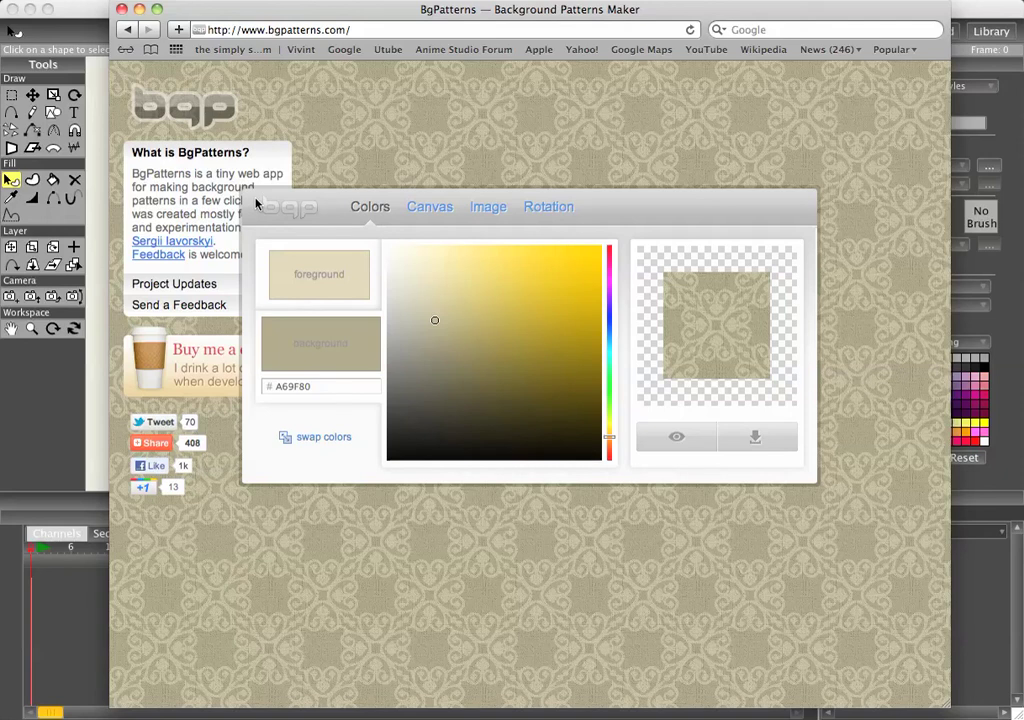
# Add a canvas texture to the pattern at 56% opacity.
pyautogui.click(431, 208)
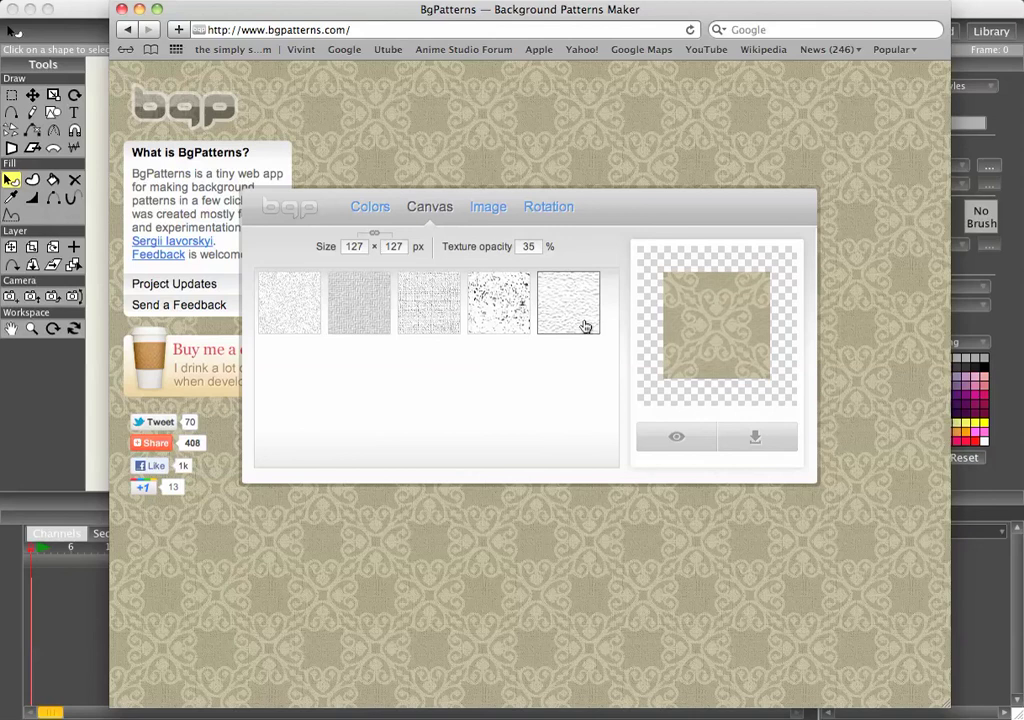
pyautogui.click(533, 247)
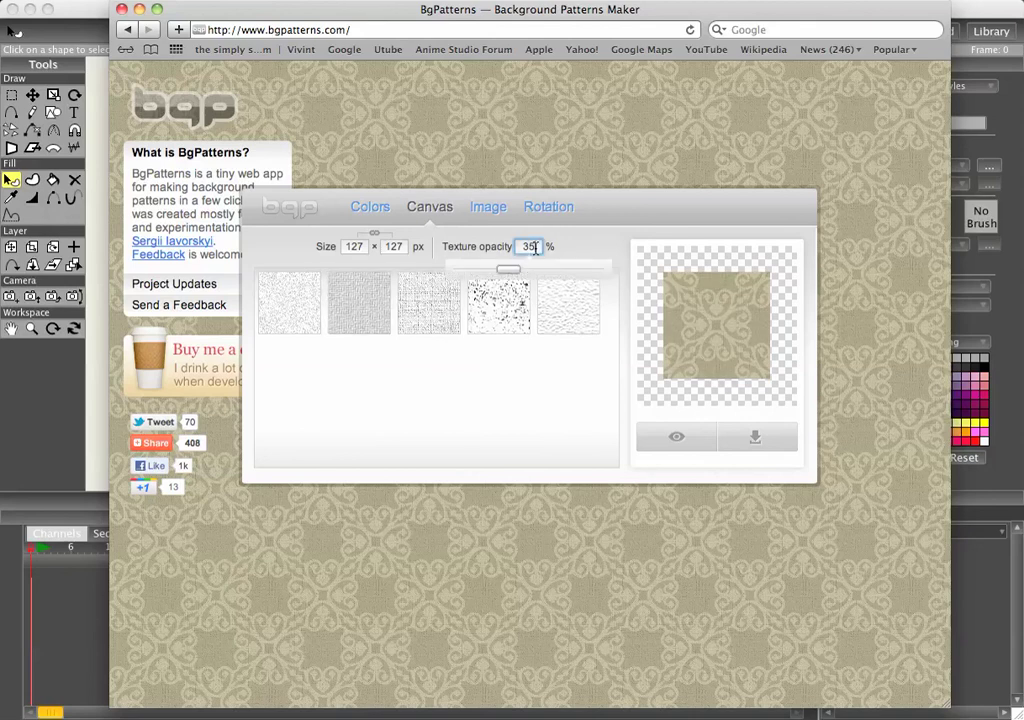
pyautogui.moveTo(510, 268); pyautogui.dragTo(543, 282)
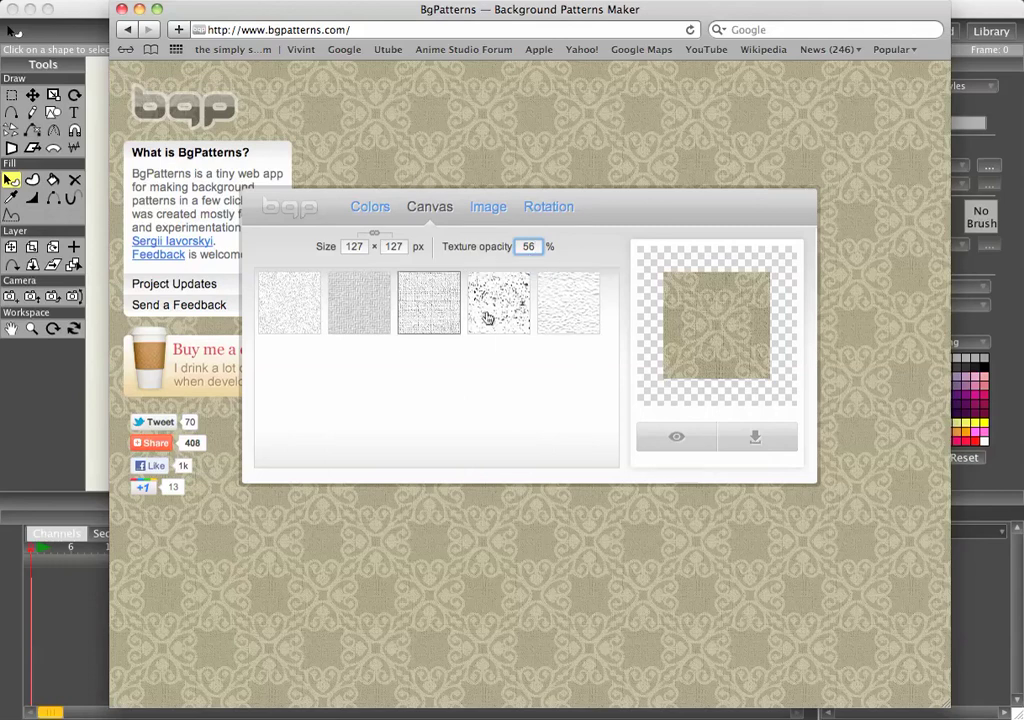
# Download the finished tile as mcbdjab.png, then close the preview and downloads list.
pyautogui.click(672, 442)
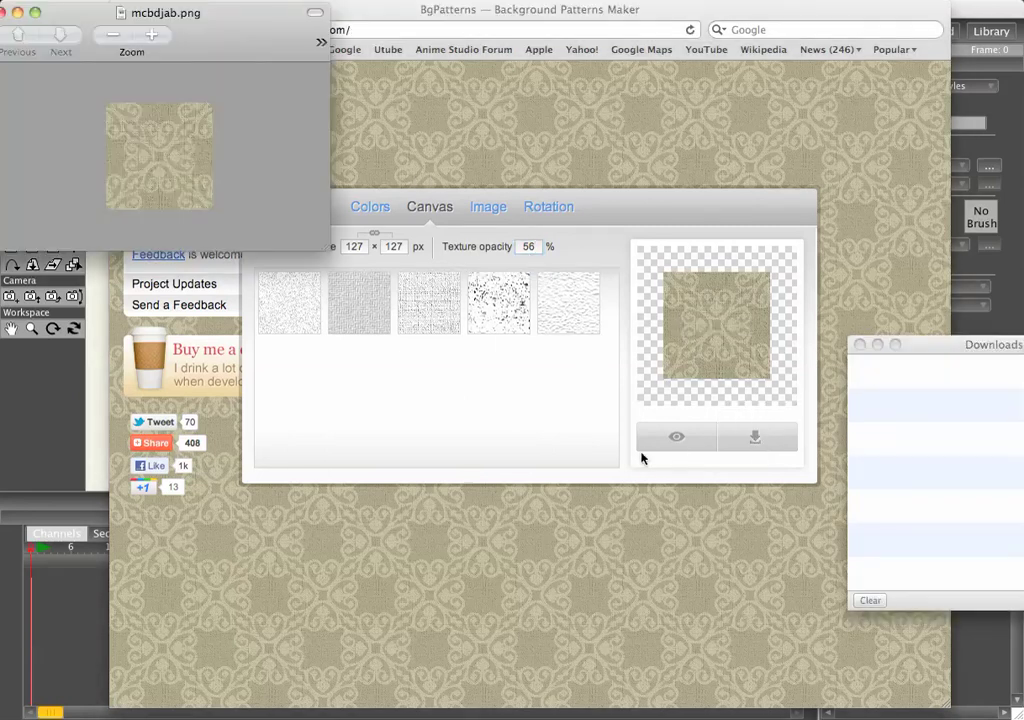
pyautogui.moveTo(55, 12); pyautogui.dragTo(140, 12)
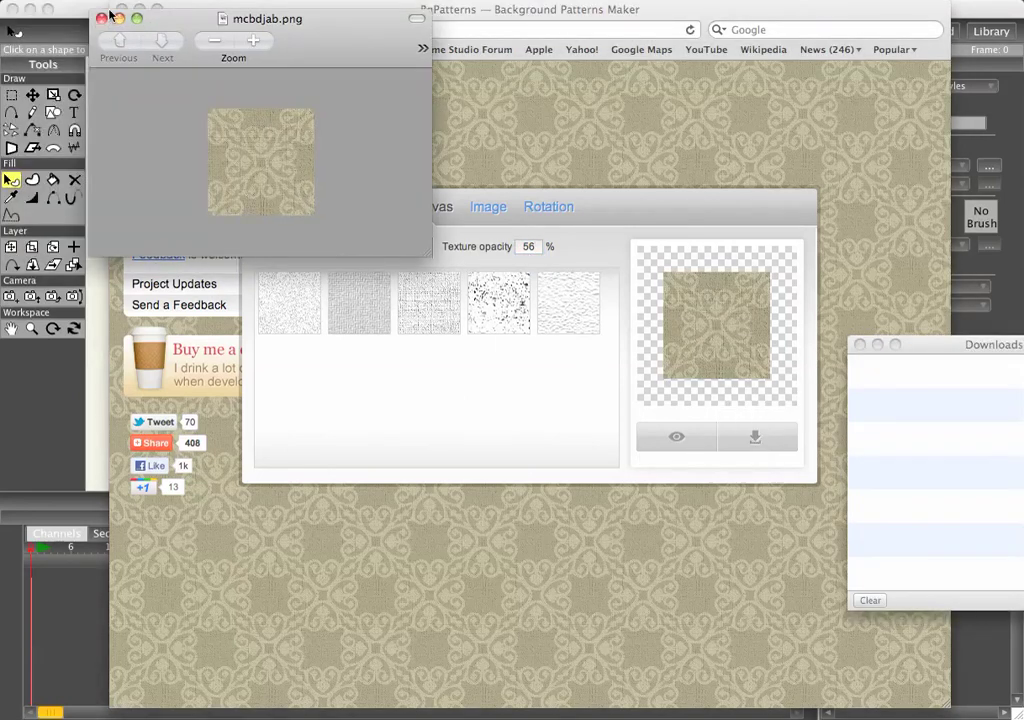
pyautogui.click(98, 12)
pyautogui.click(859, 344)
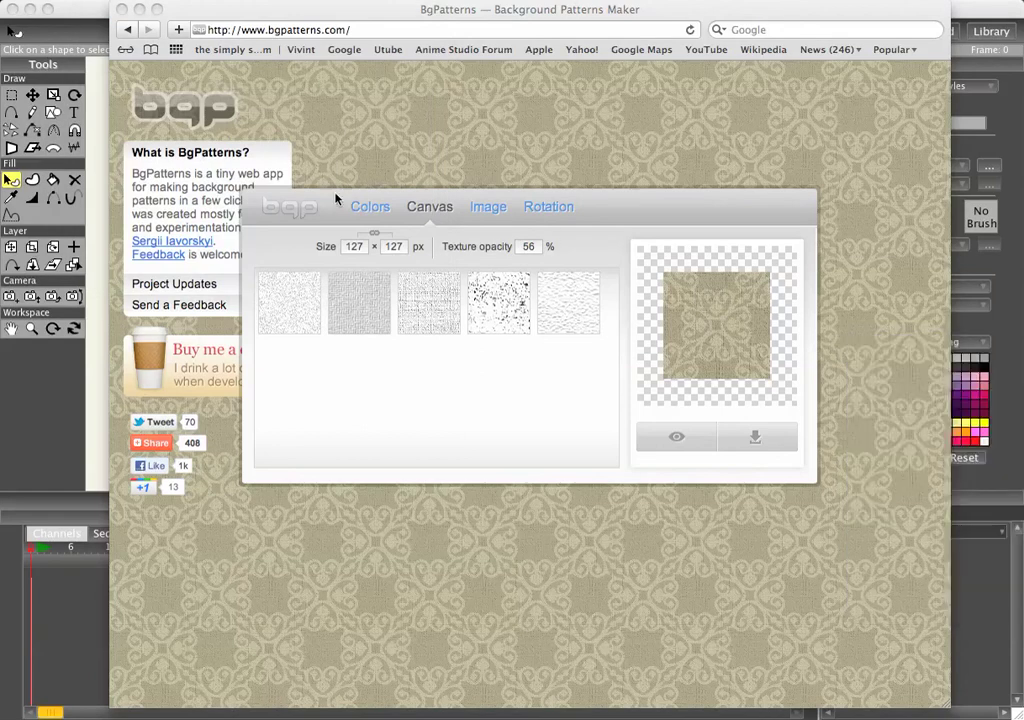
# Back in Anime Studio Pro, replace the wall shape's image texture with mcbdjab.png.
pyautogui.click(99, 188)
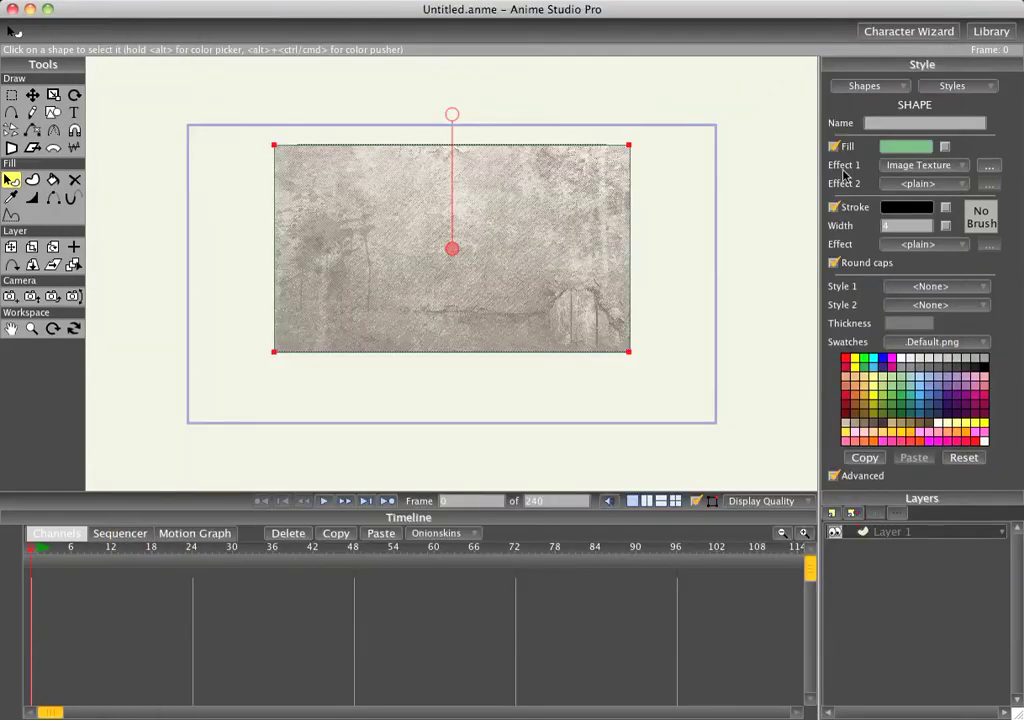
pyautogui.click(985, 166)
pyautogui.click(866, 377)
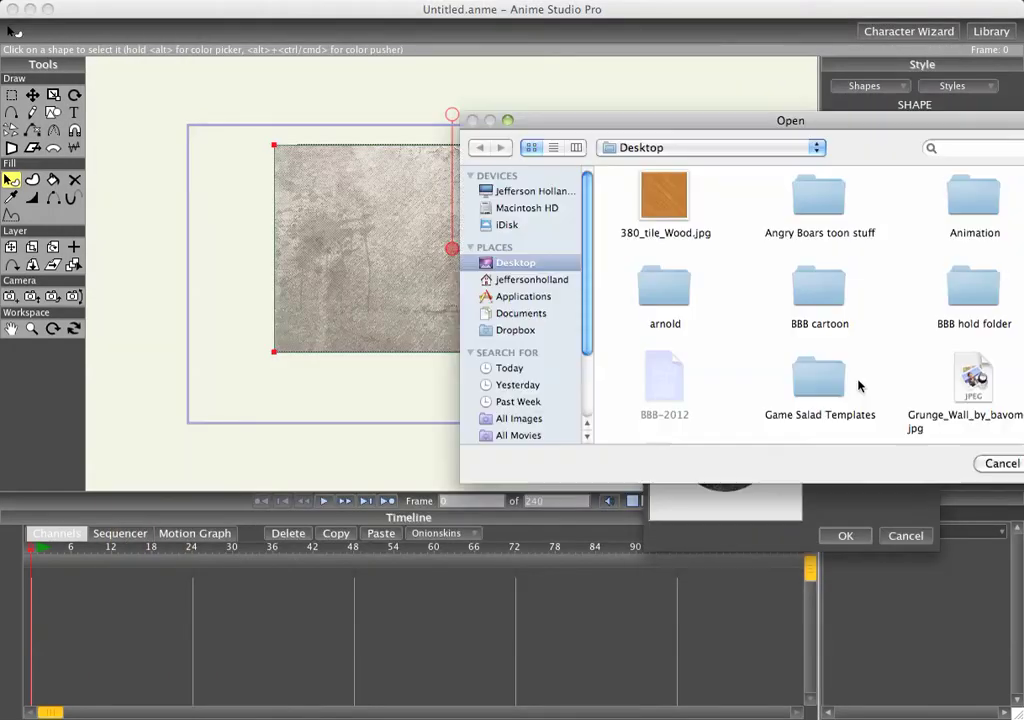
pyautogui.scroll(-3, 698, 275)
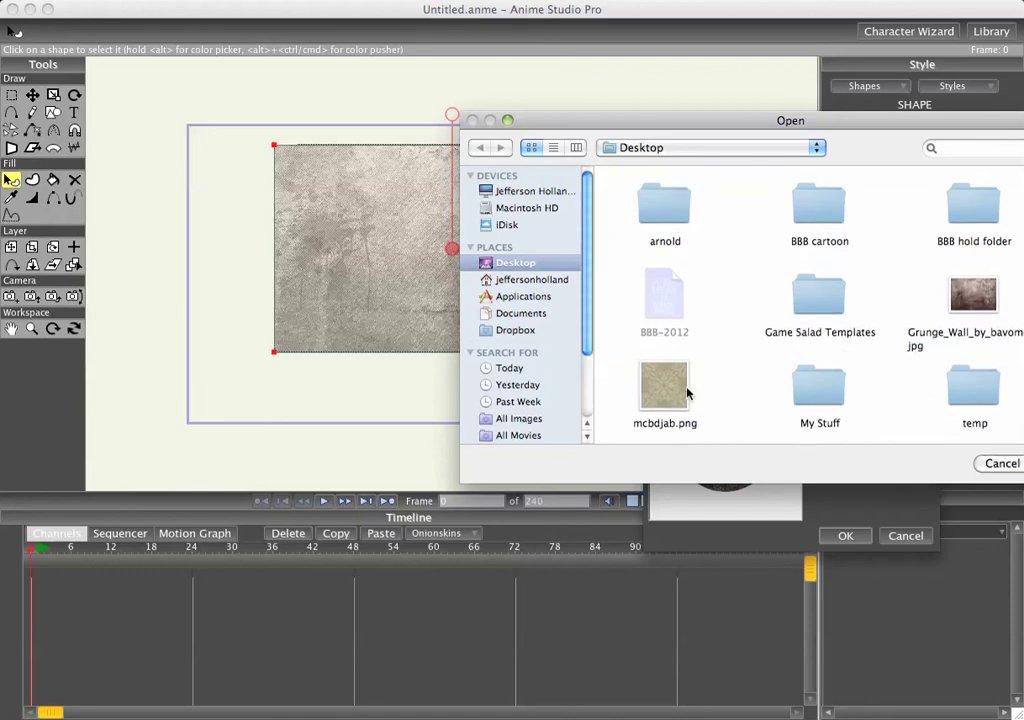
pyautogui.moveTo(643, 120); pyautogui.dragTo(474, 109)
pyautogui.click(494, 372)
pyautogui.click(903, 453)
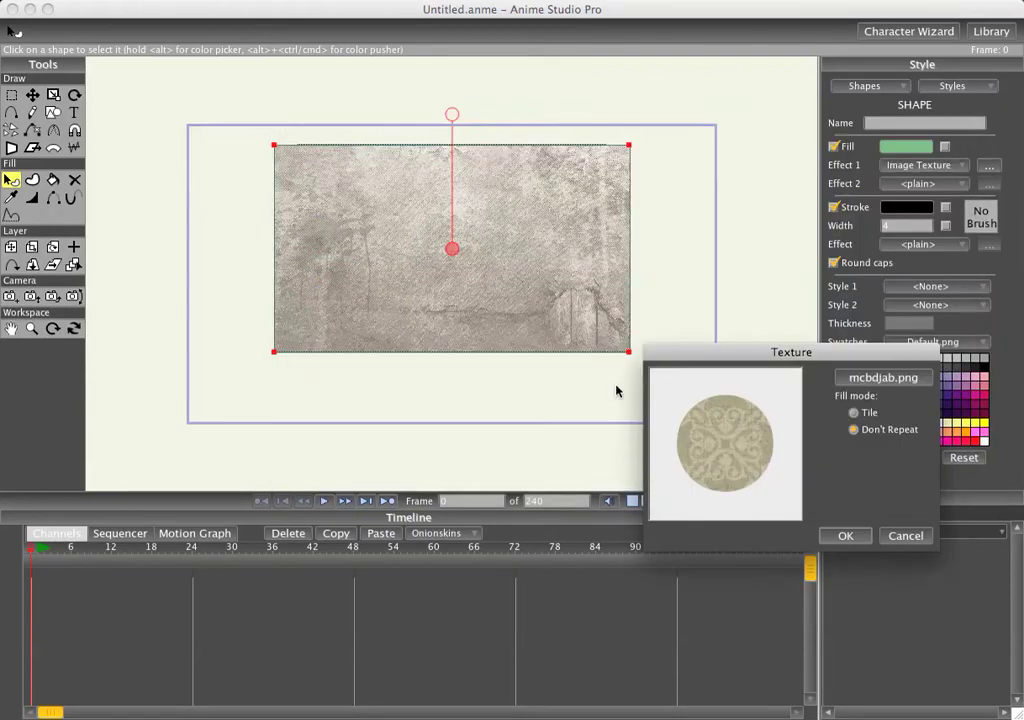
pyautogui.click(845, 537)
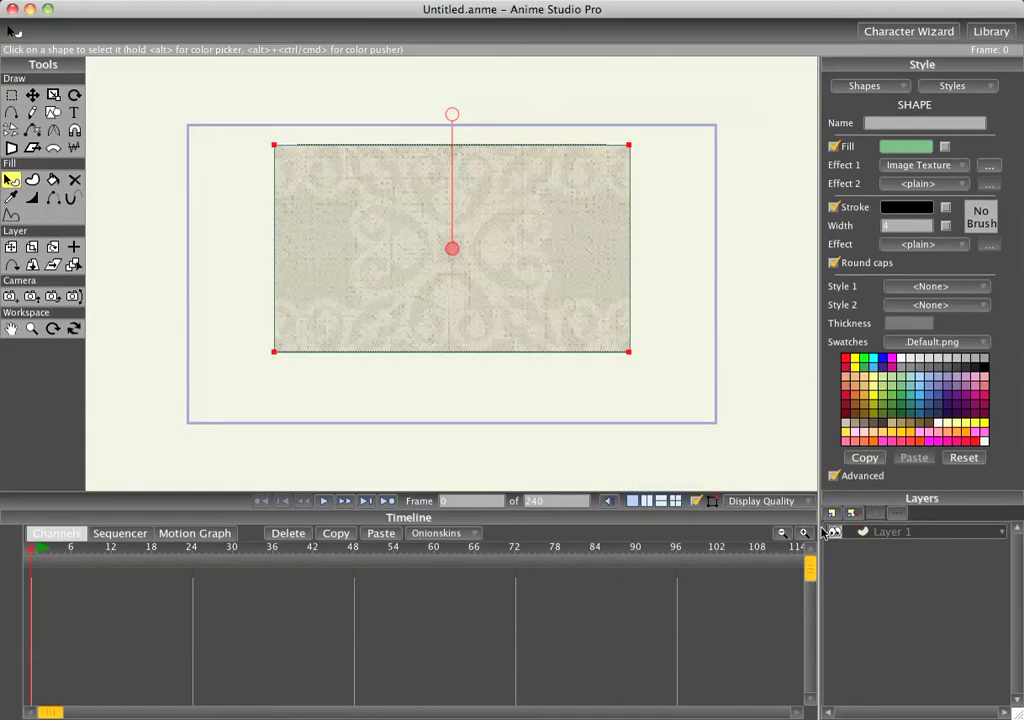
# Scale the texture down so the pattern repeats finely, and render the frame.
pyautogui.moveTo(452, 114); pyautogui.dragTo(460, 230)
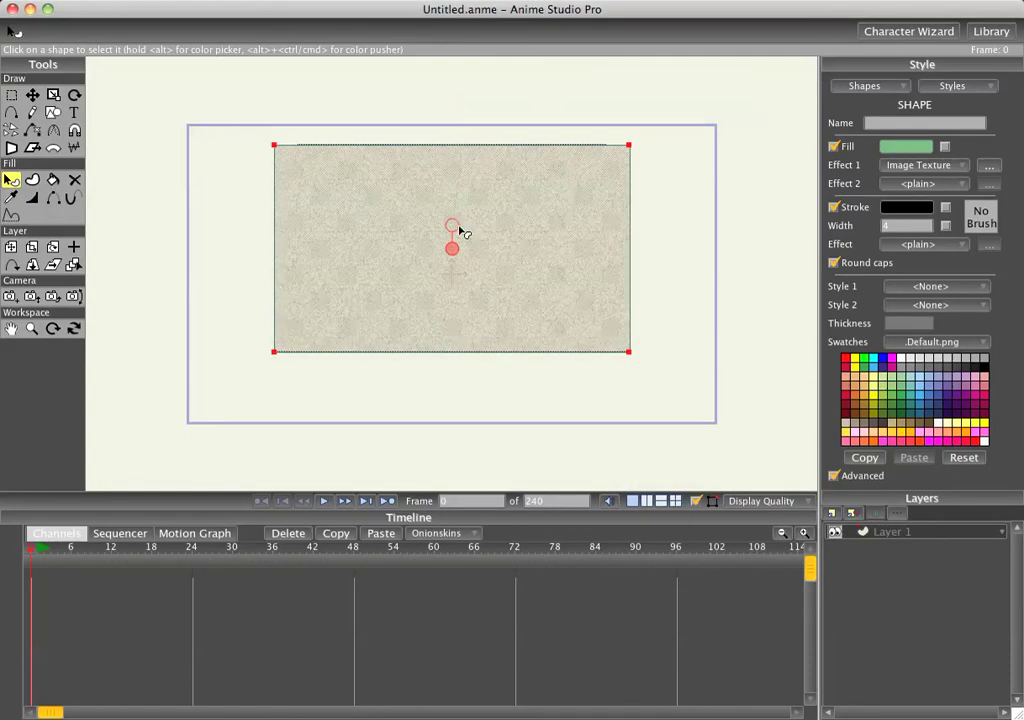
pyautogui.press('super+r')
pyautogui.moveTo(553, 134); pyautogui.dragTo(266, 82)
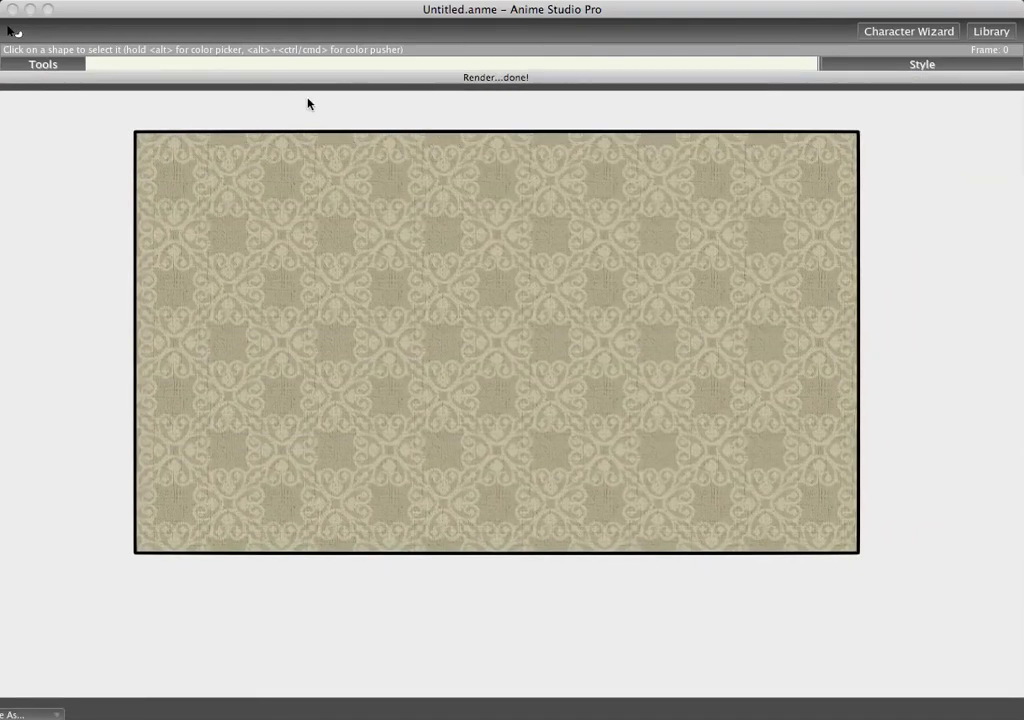
pyautogui.moveTo(240, 84); pyautogui.dragTo(341, 85)
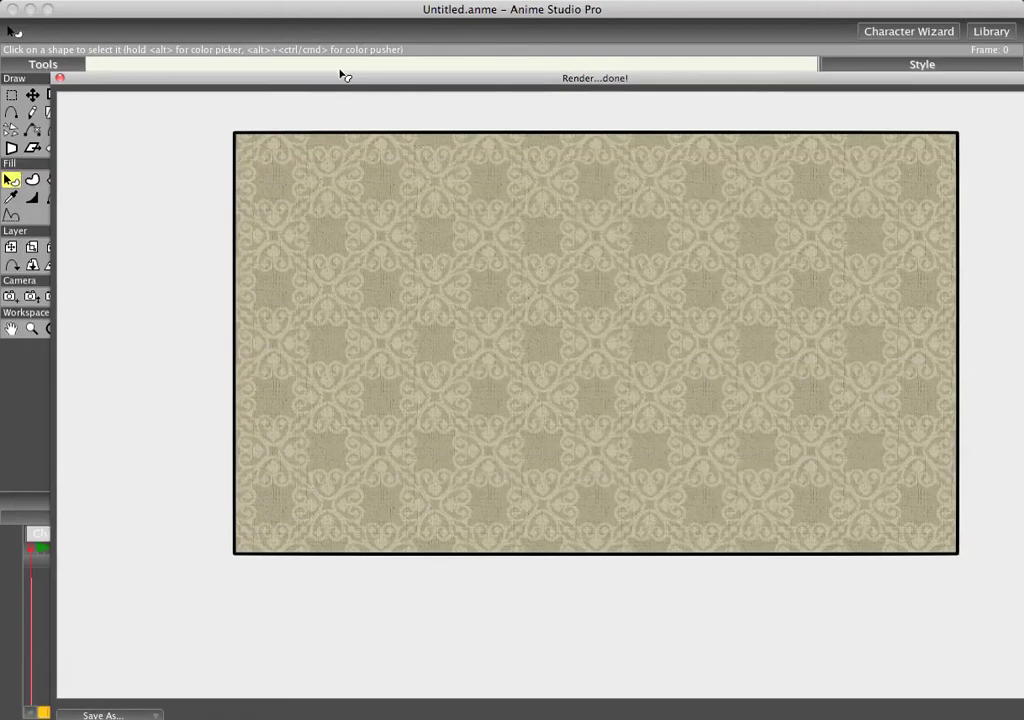